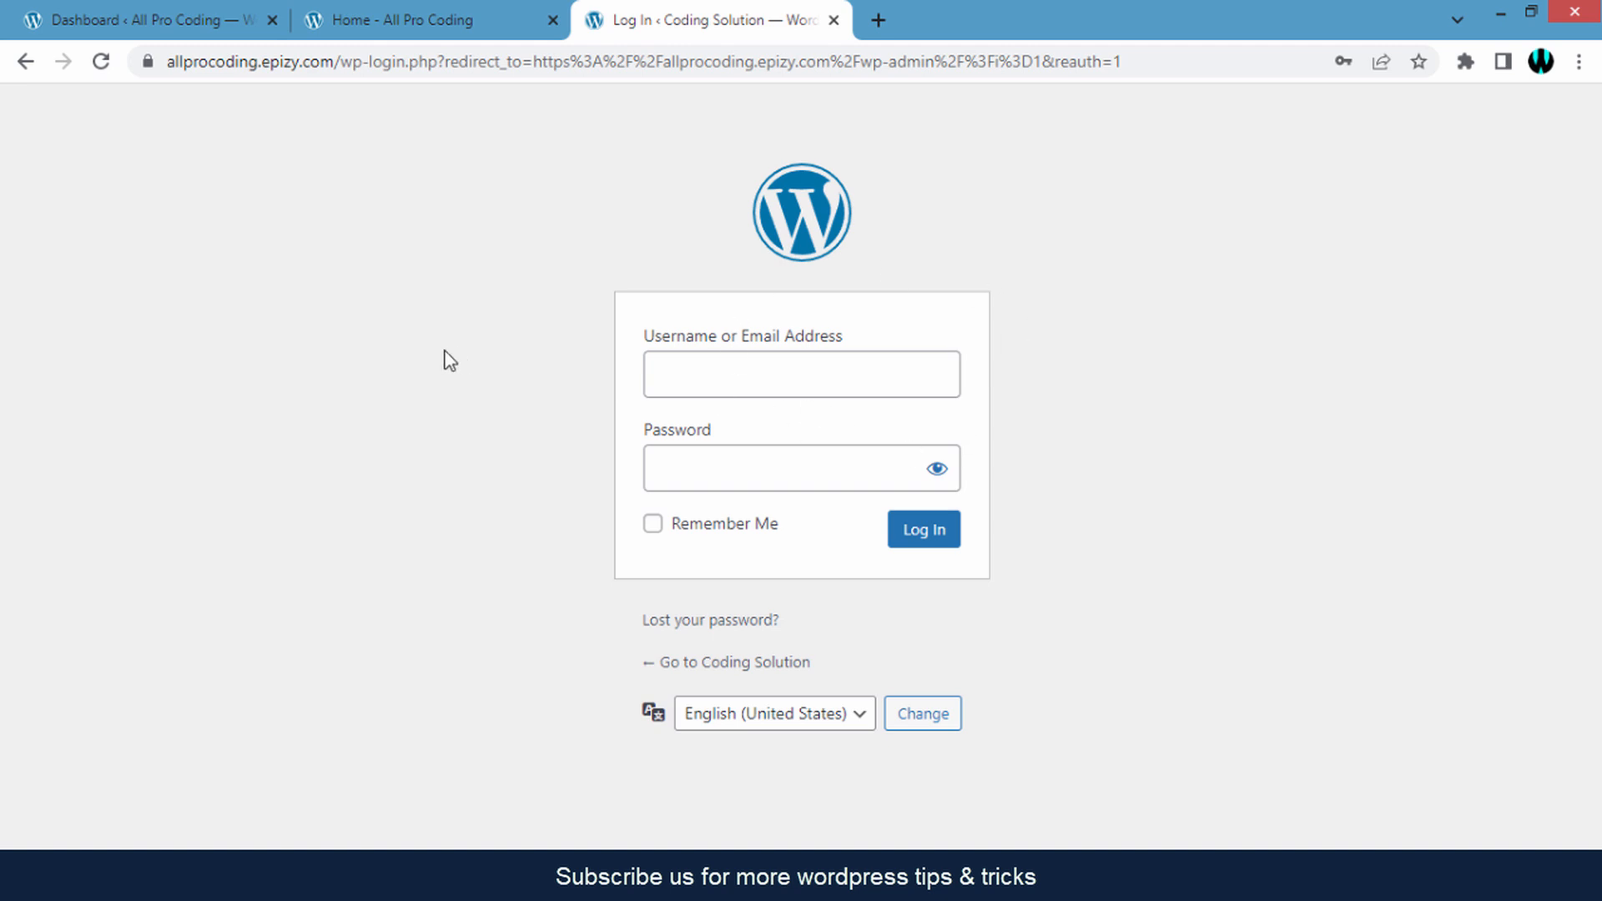
# Search the WordPress plugin directory of the All Pro Coding site for "wp ghost".
pyautogui.click(200, 4)
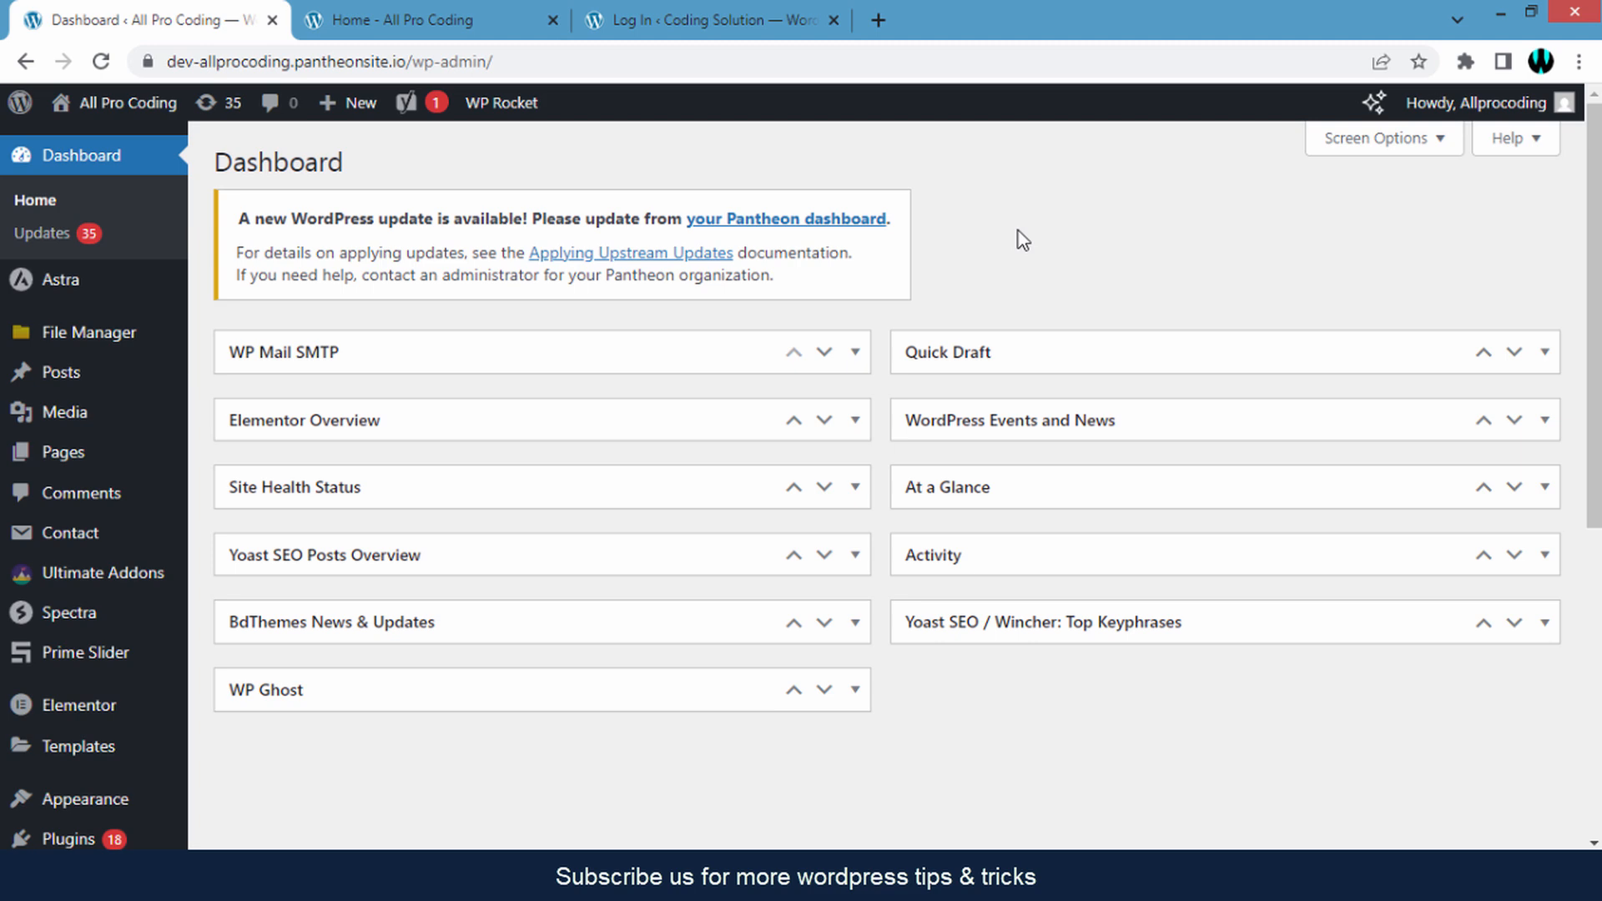
pyautogui.scroll(-2, 1014, 242)
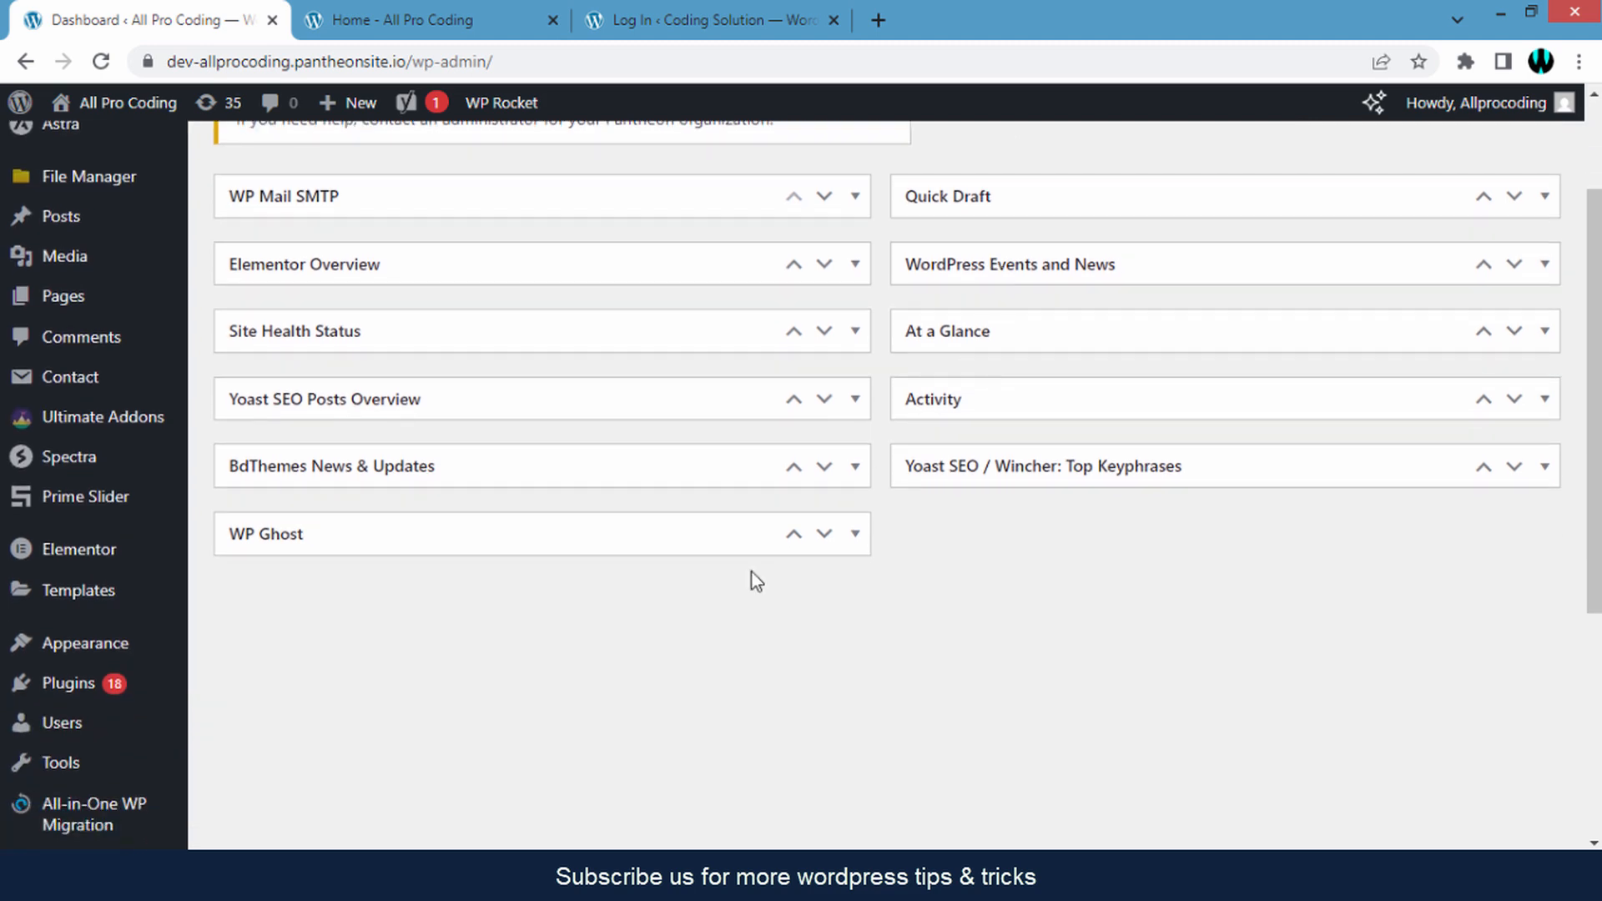
pyautogui.click(78, 691)
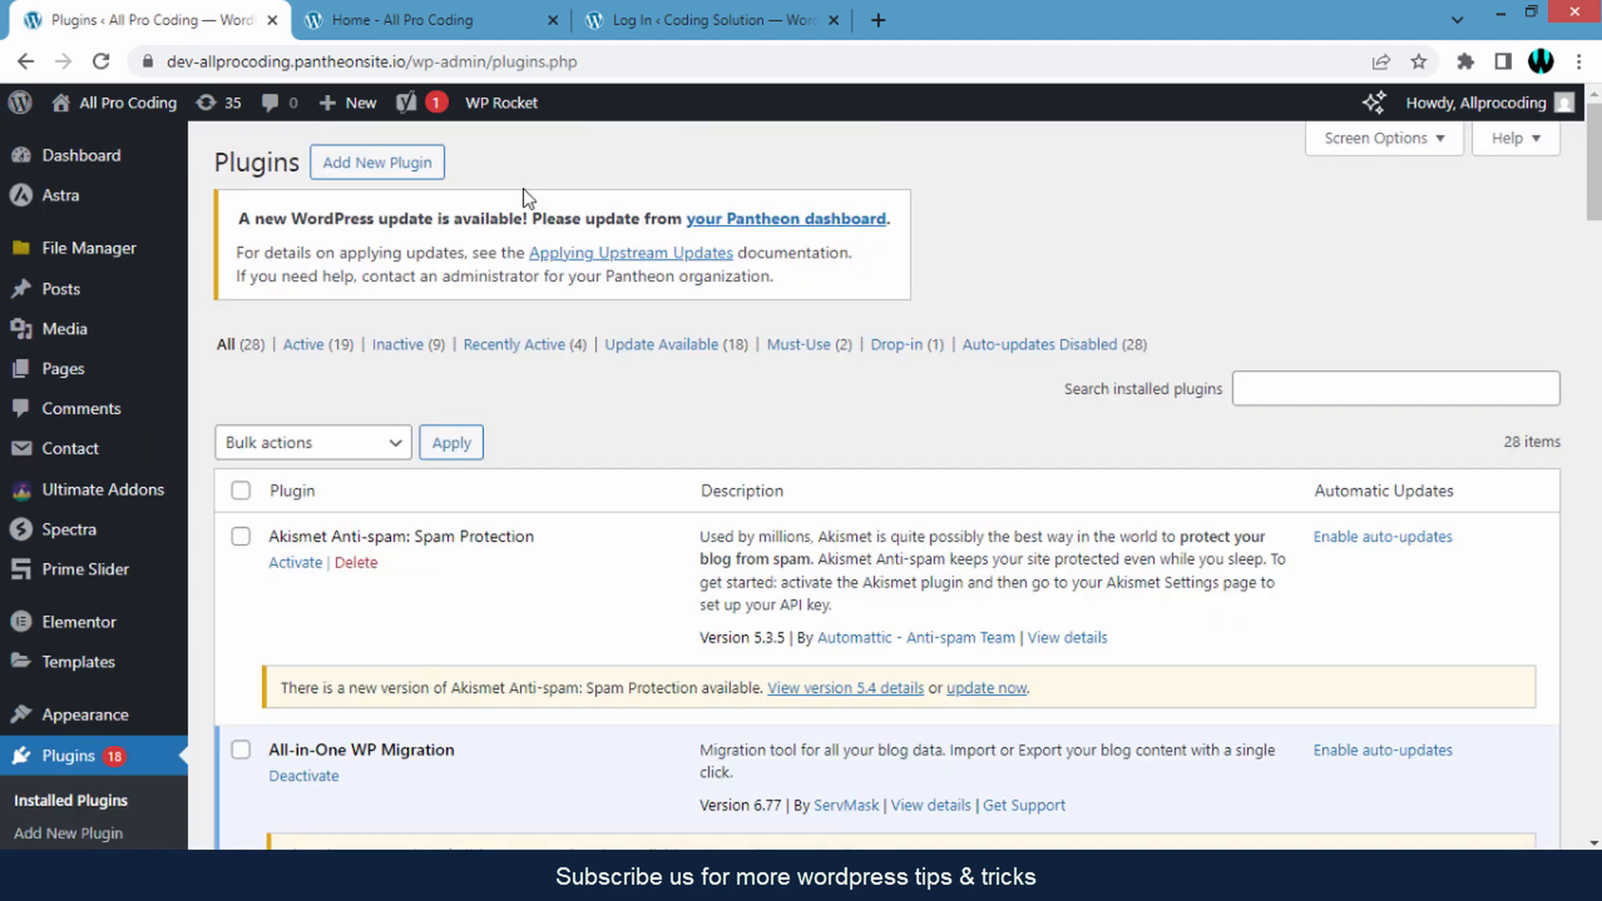
pyautogui.click(394, 176)
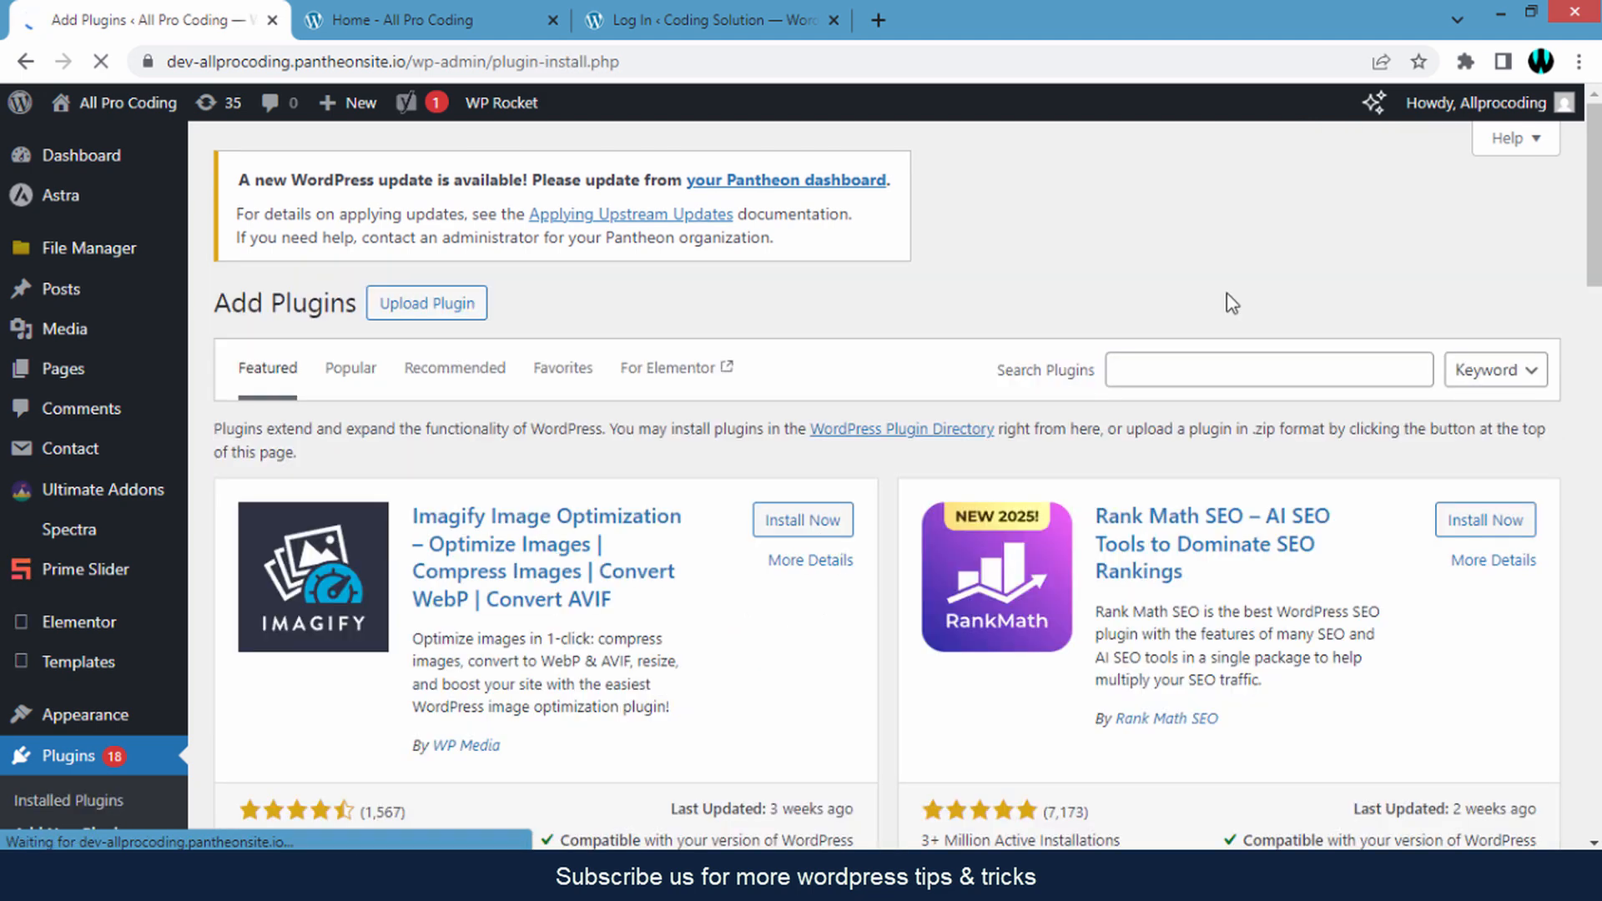
pyautogui.click(1229, 368)
pyautogui.write('wp ghost')
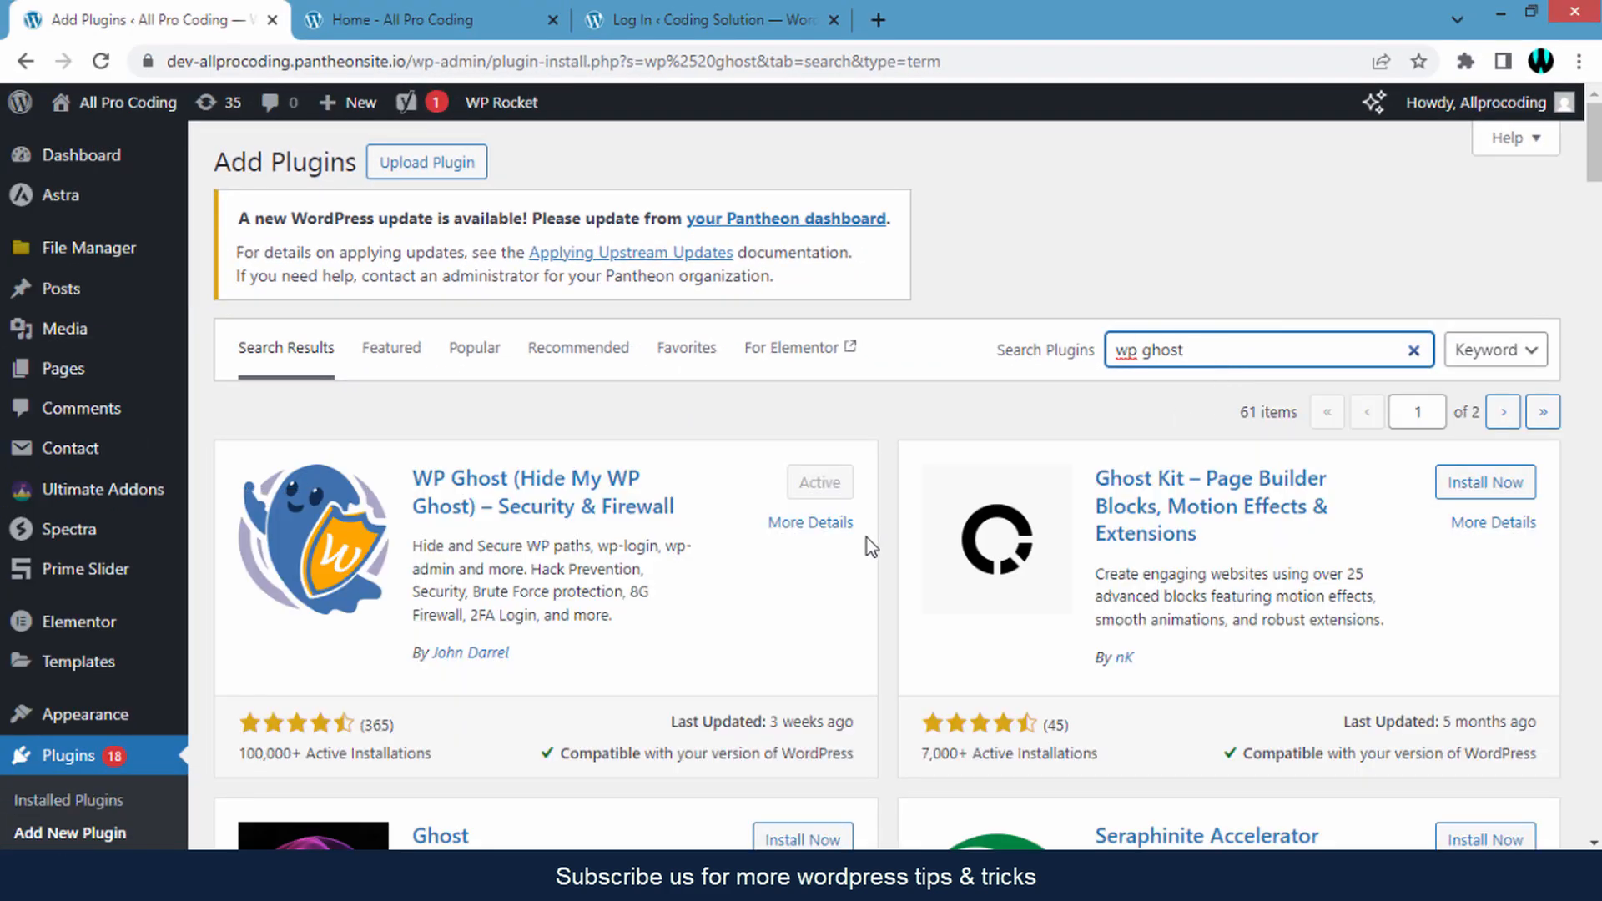
# Open the WP Ghost plugin's overview and activate its Secure WP Paths feature.
pyautogui.scroll(-2, 808, 526)
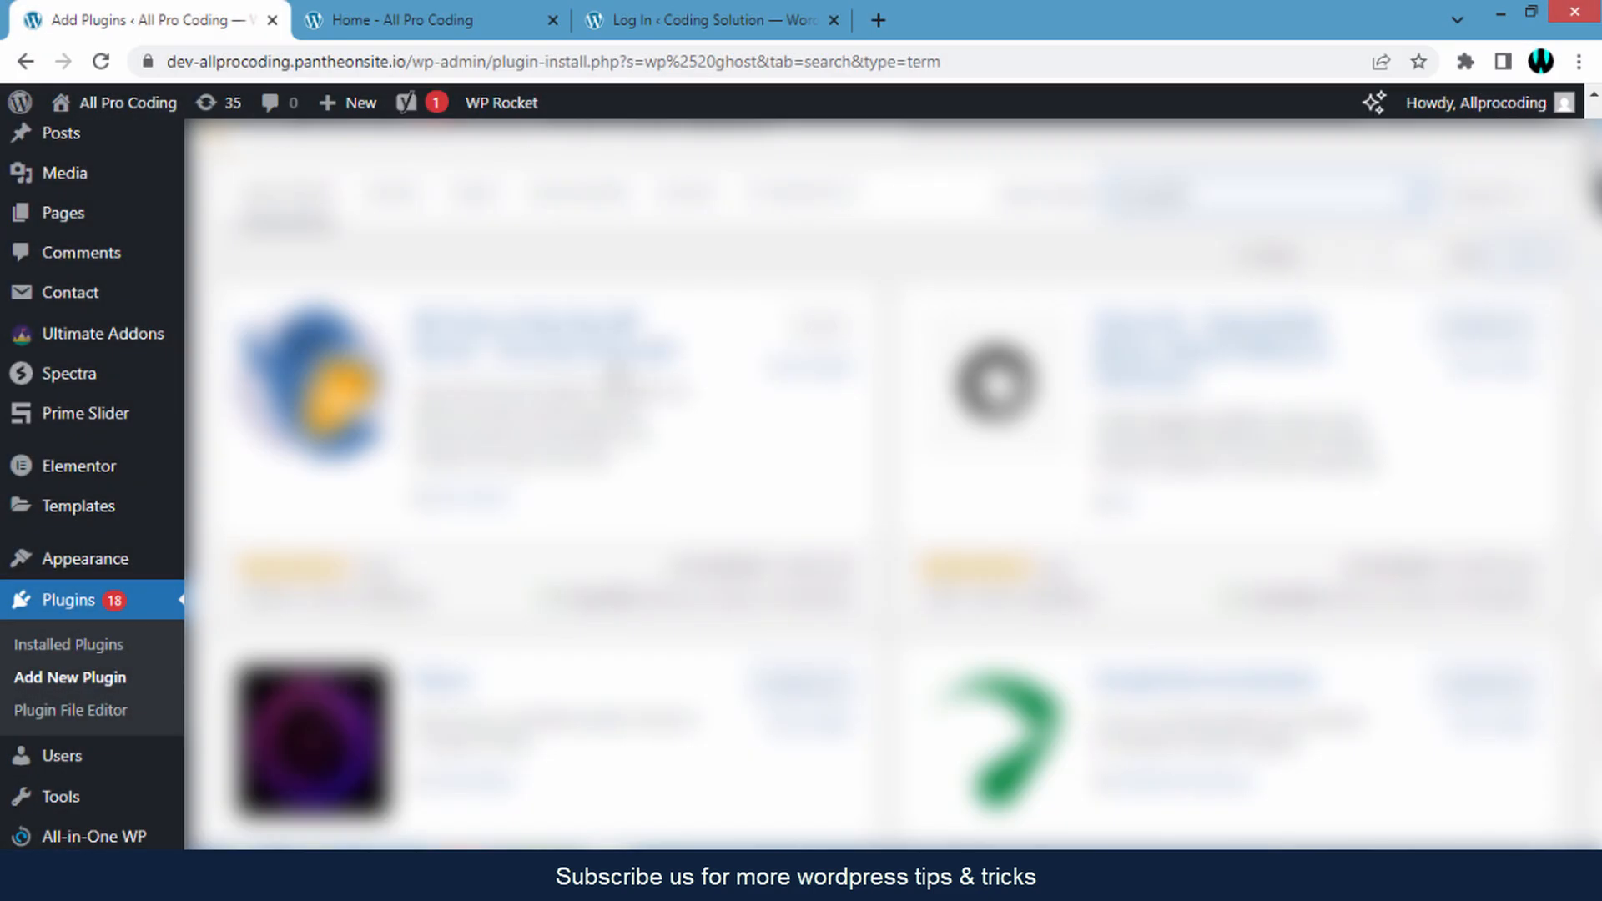
pyautogui.scroll(-5, 129, 464)
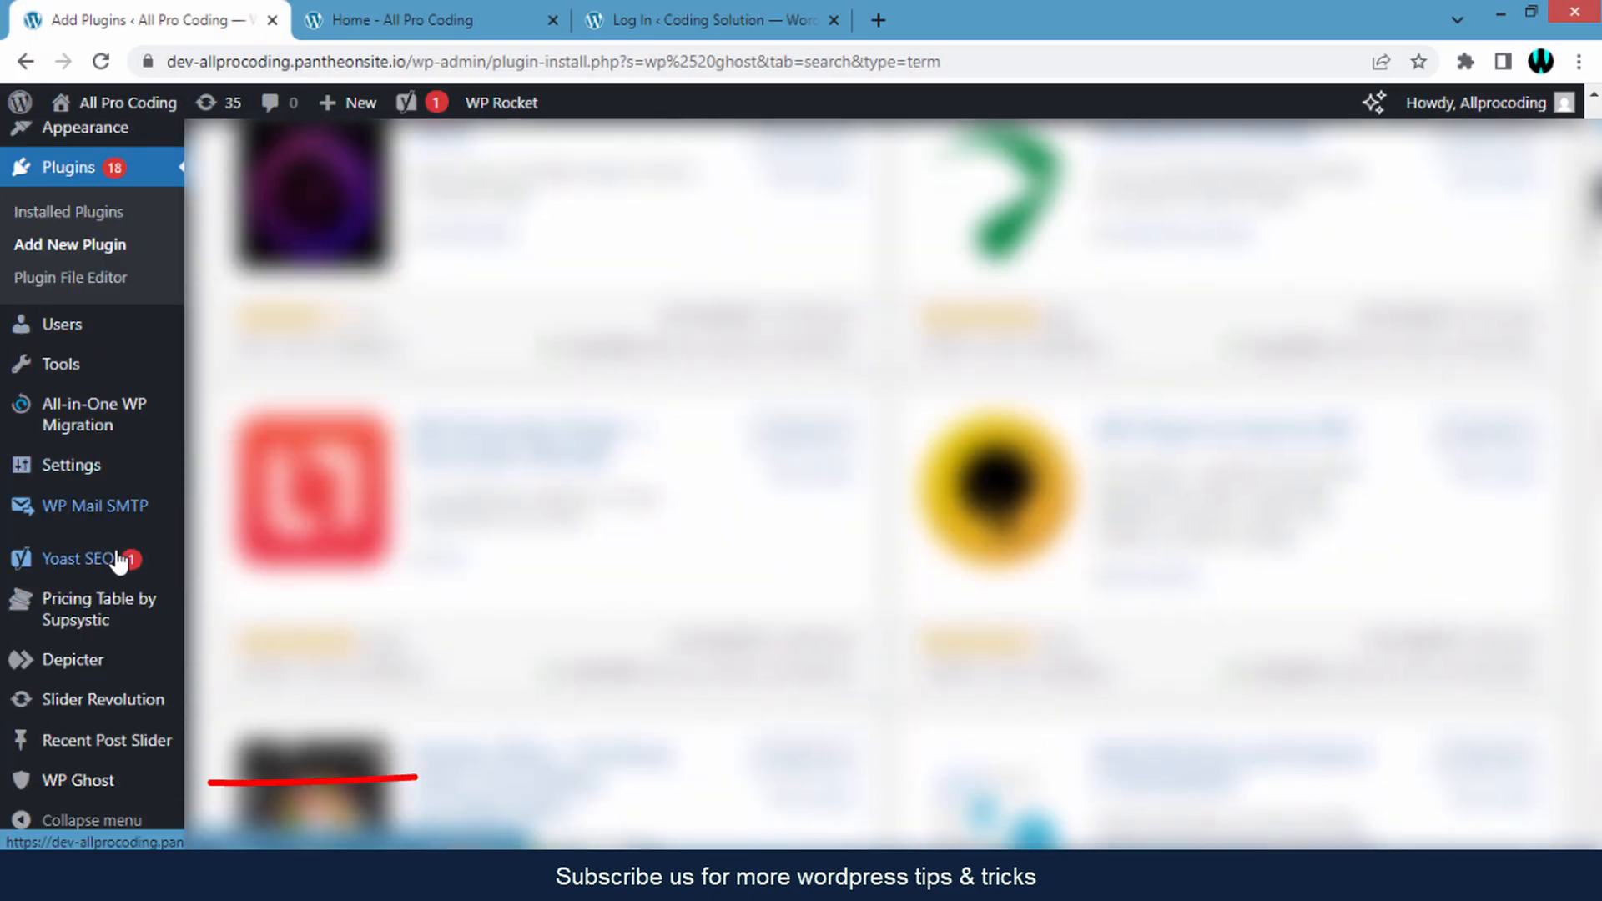
pyautogui.scroll(-3, 121, 562)
pyautogui.moveTo(78, 792)
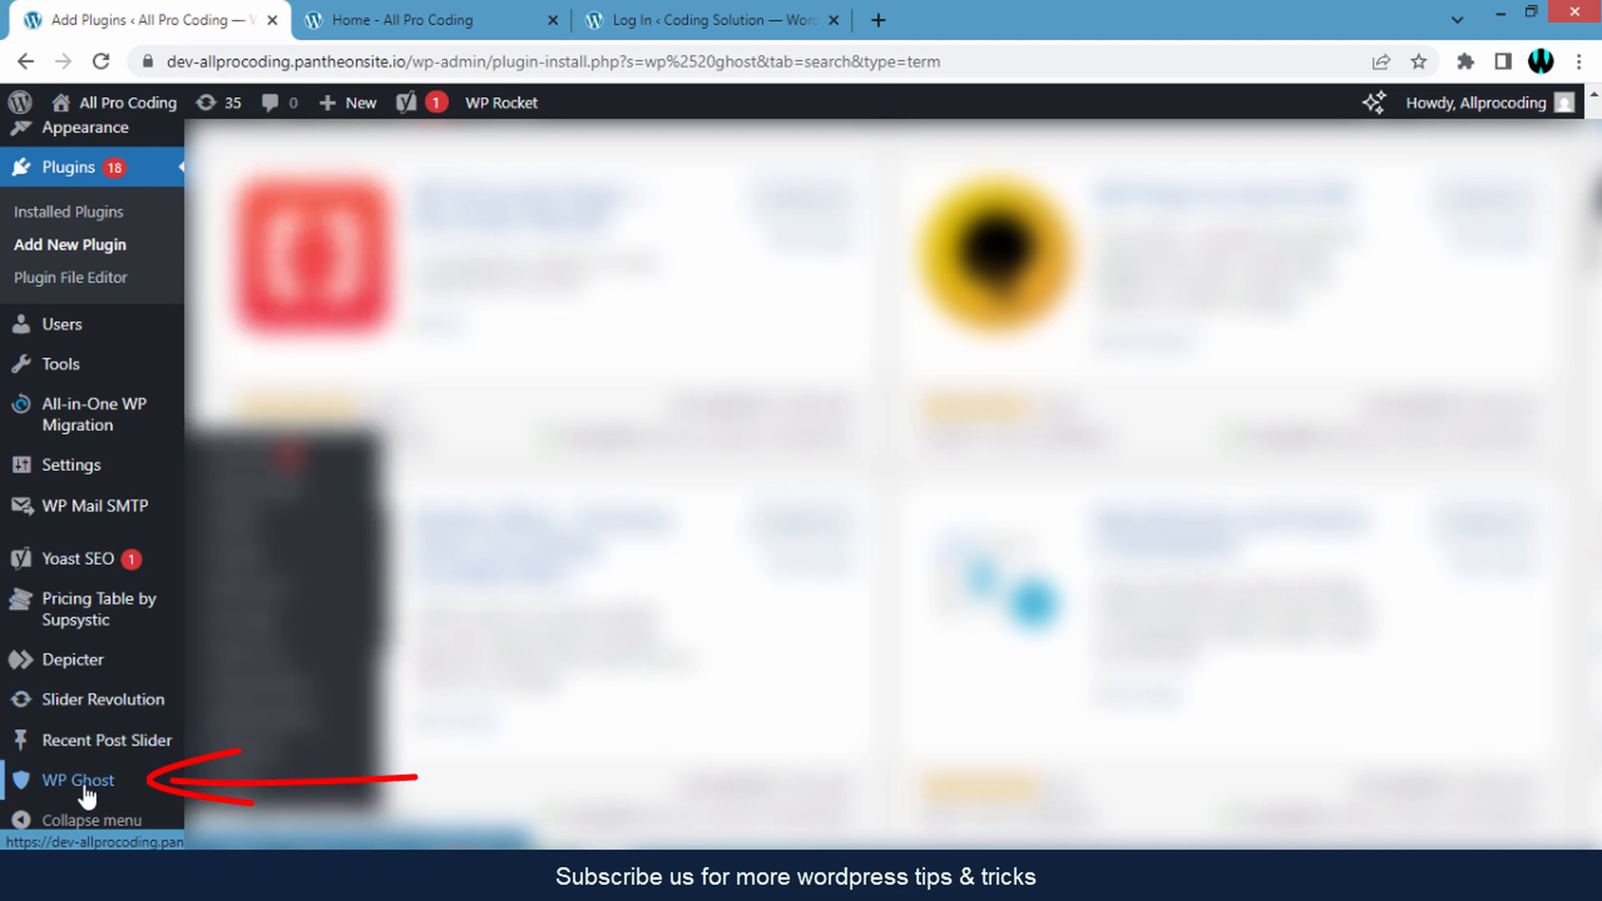
pyautogui.click(84, 789)
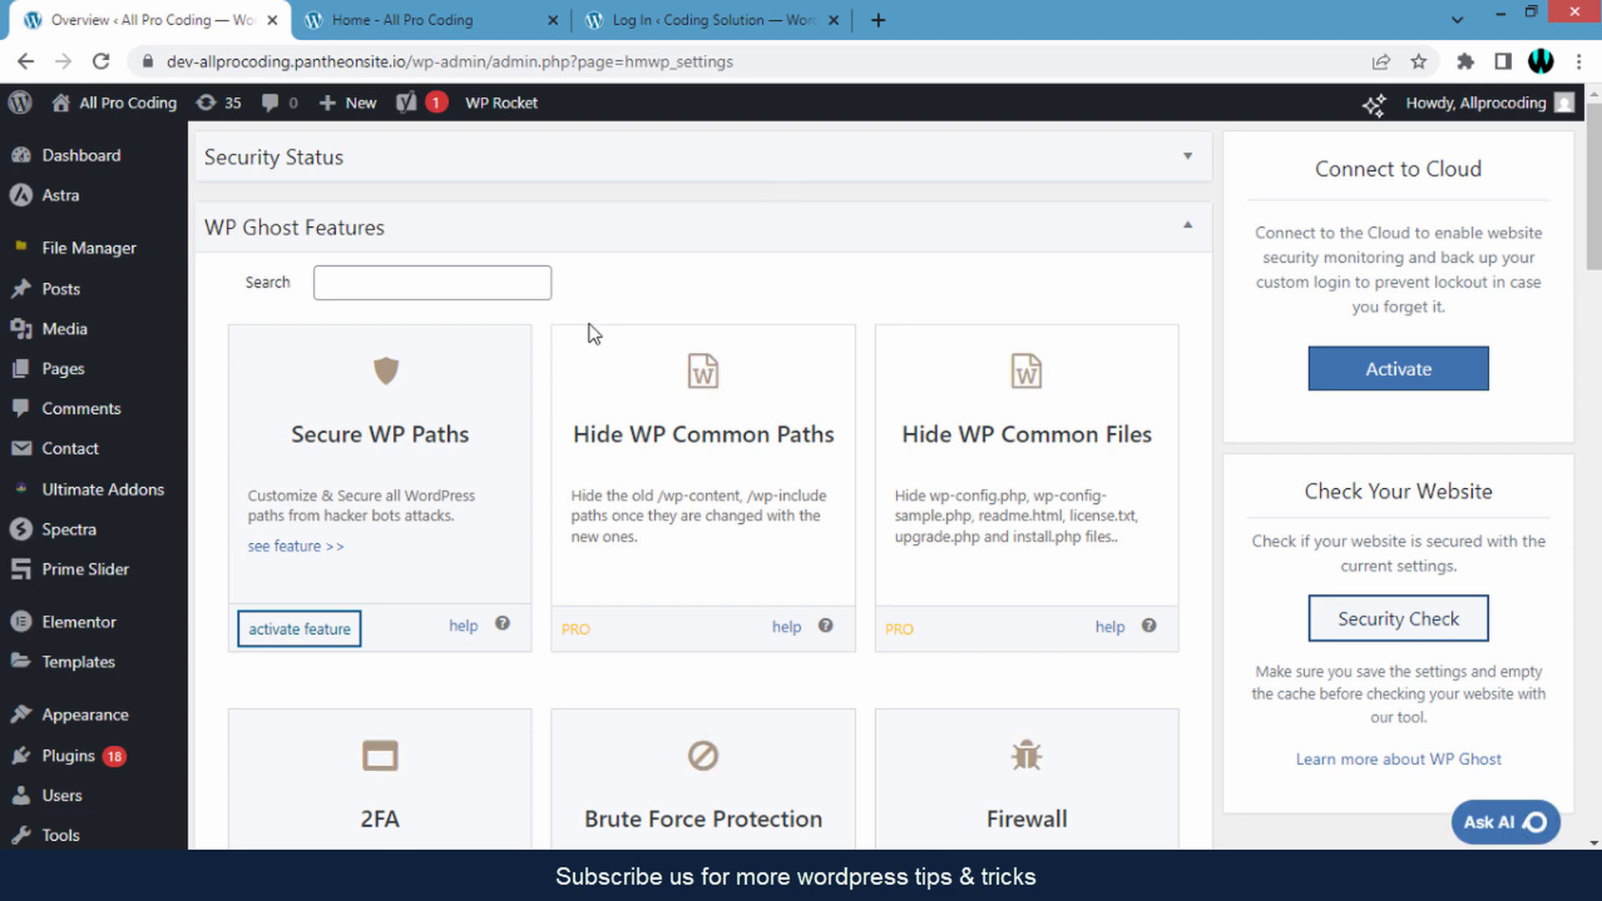
pyautogui.scroll(-1, 361, 458)
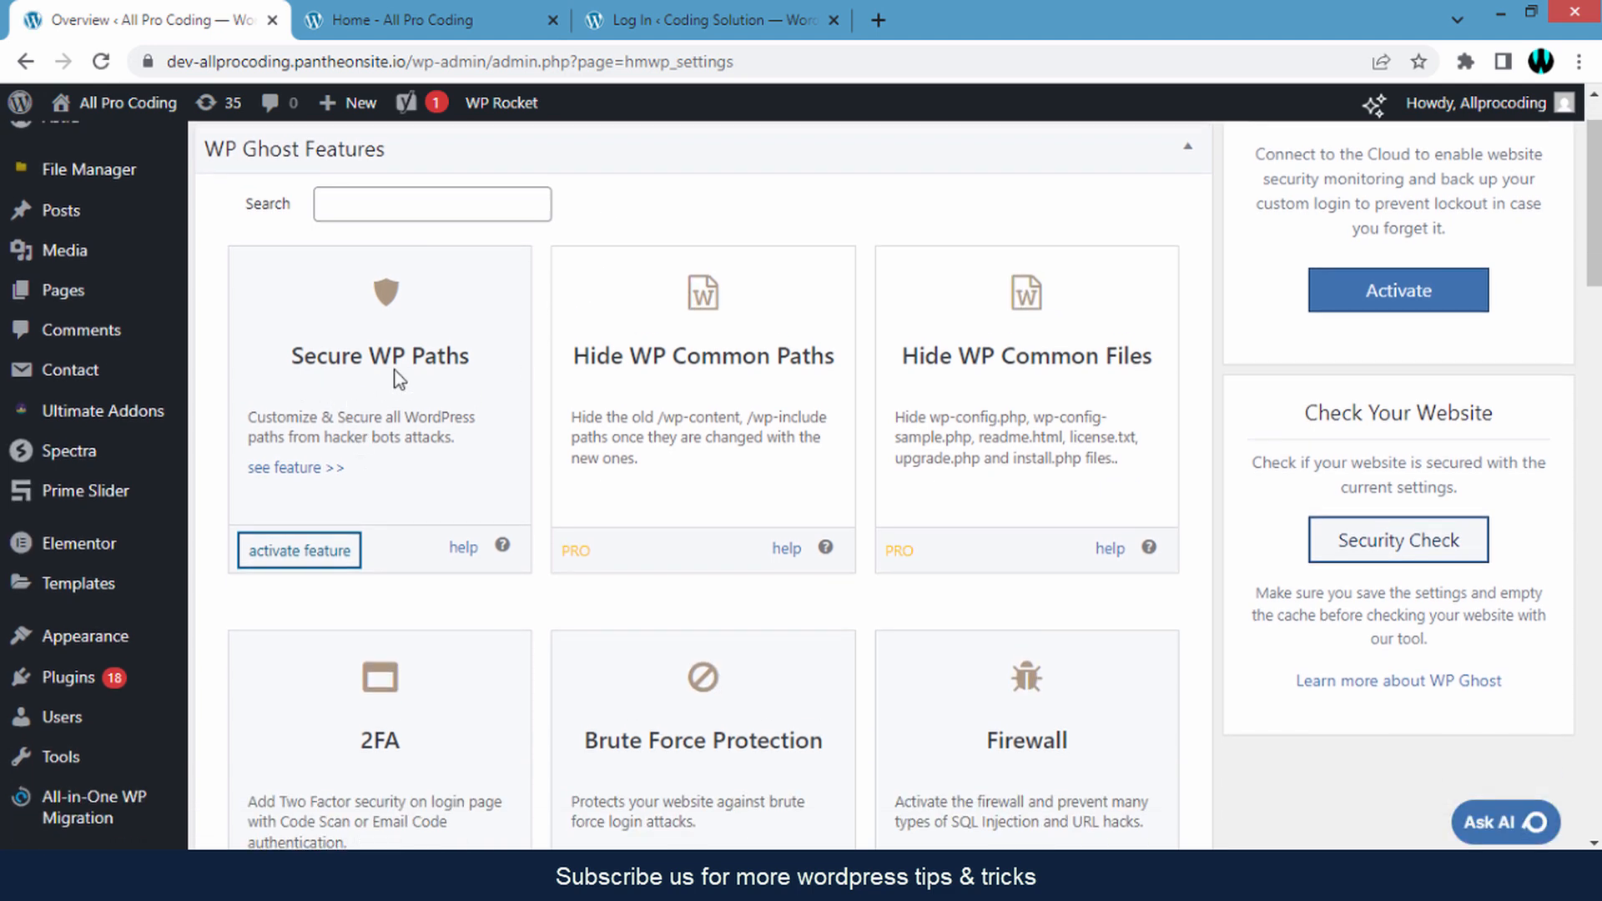
pyautogui.click(297, 554)
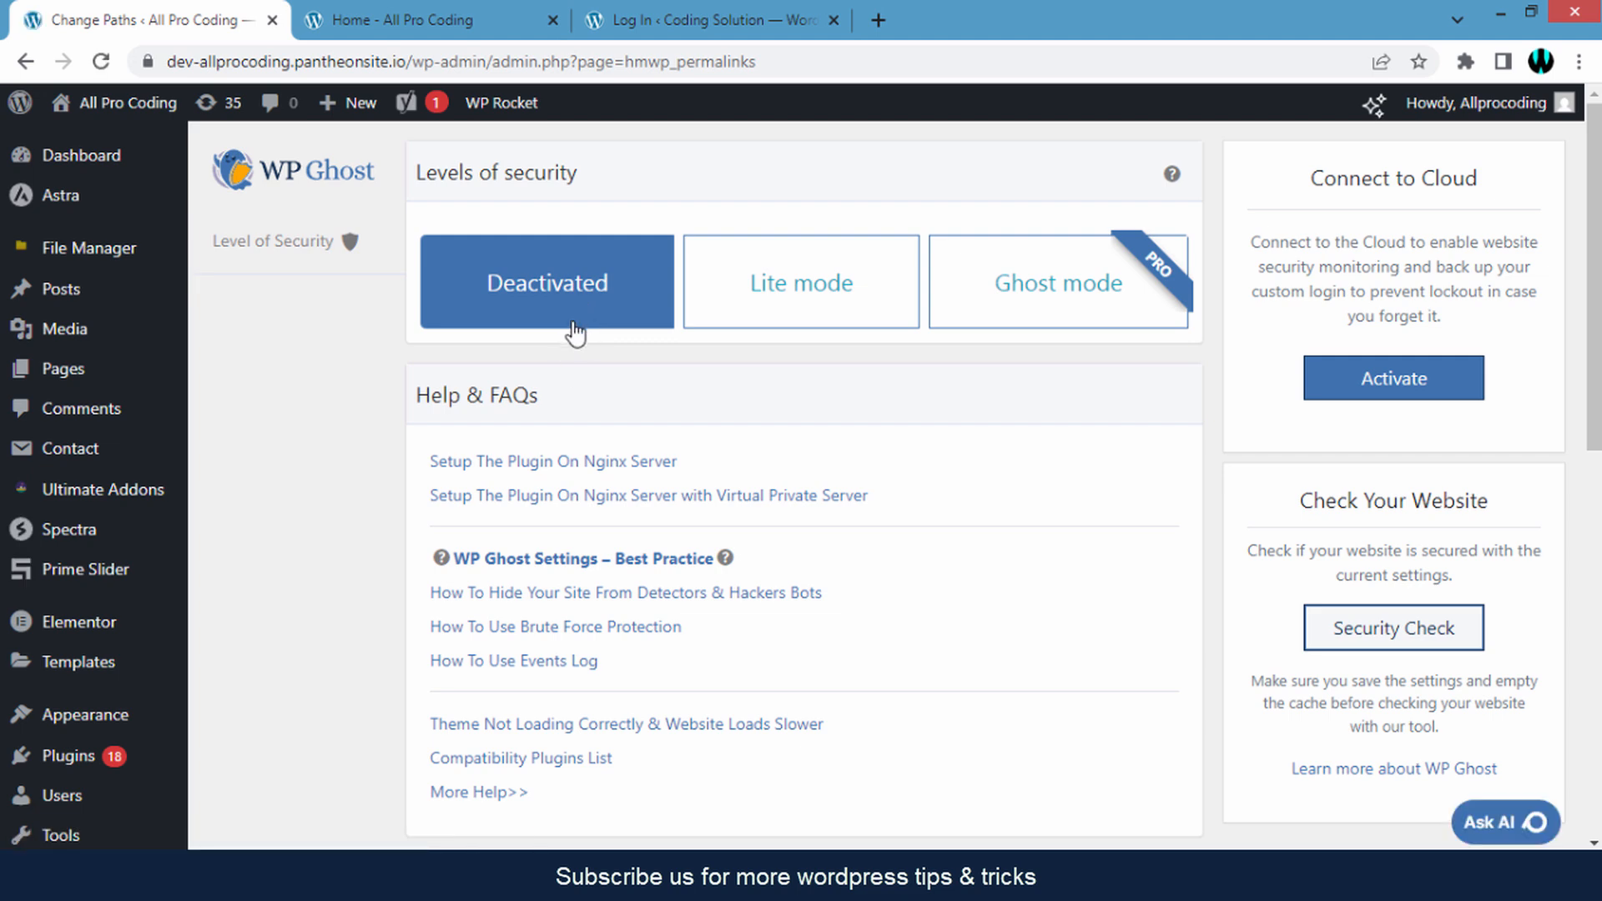
# Set the WP Ghost security level to Lite mode and accept its predefined paths.
pyautogui.click(807, 299)
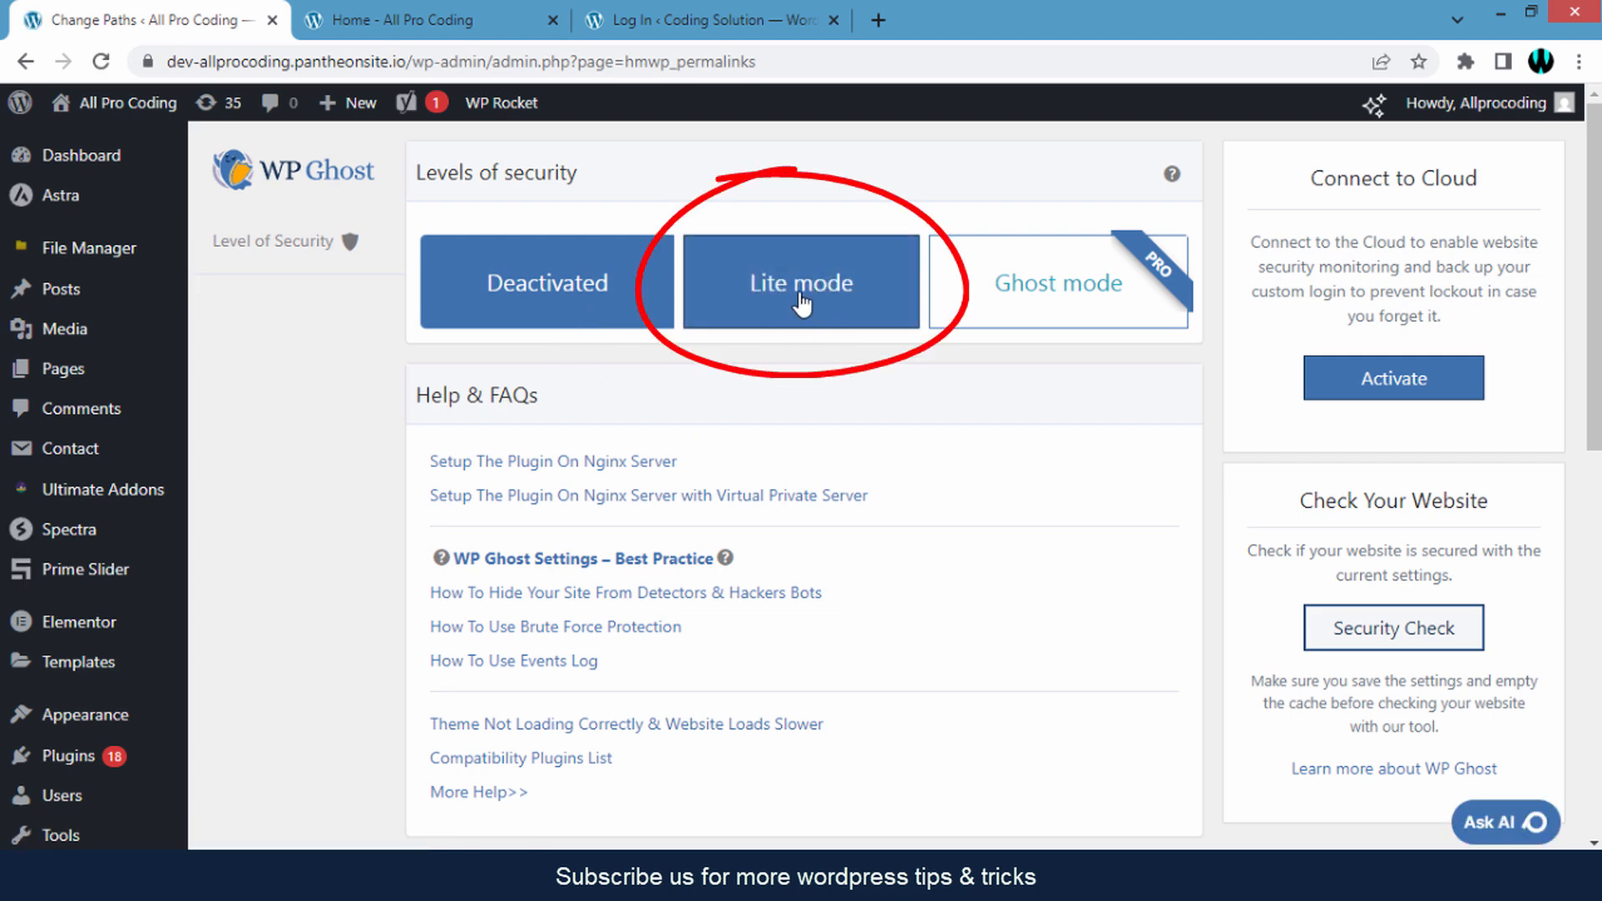
pyautogui.click(803, 302)
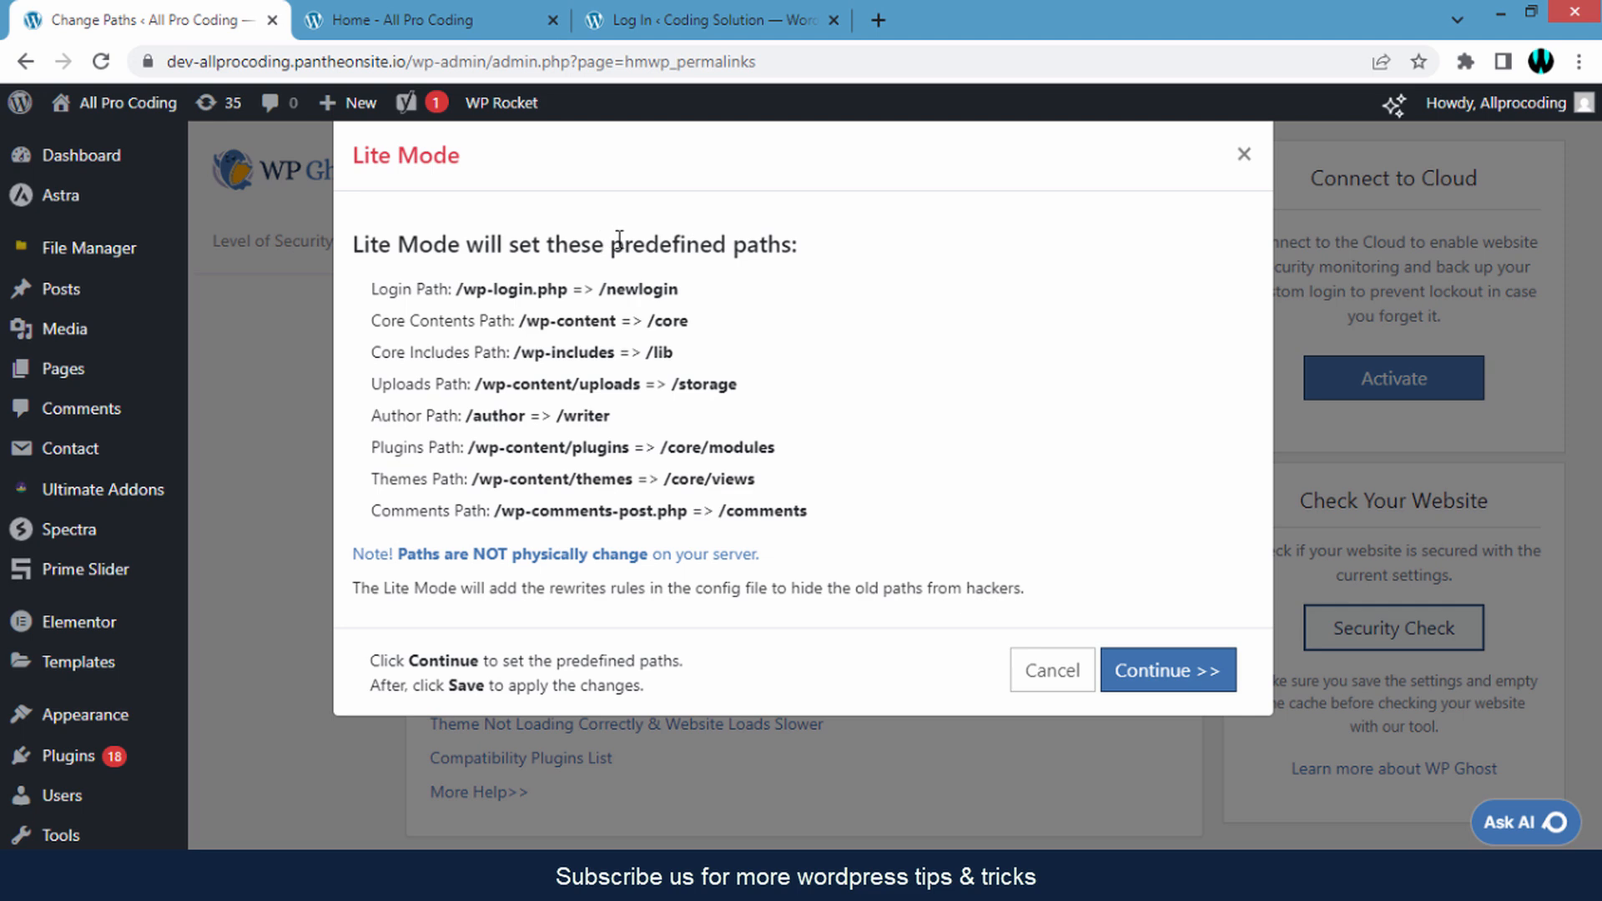
pyautogui.moveTo(619, 242); pyautogui.dragTo(837, 426)
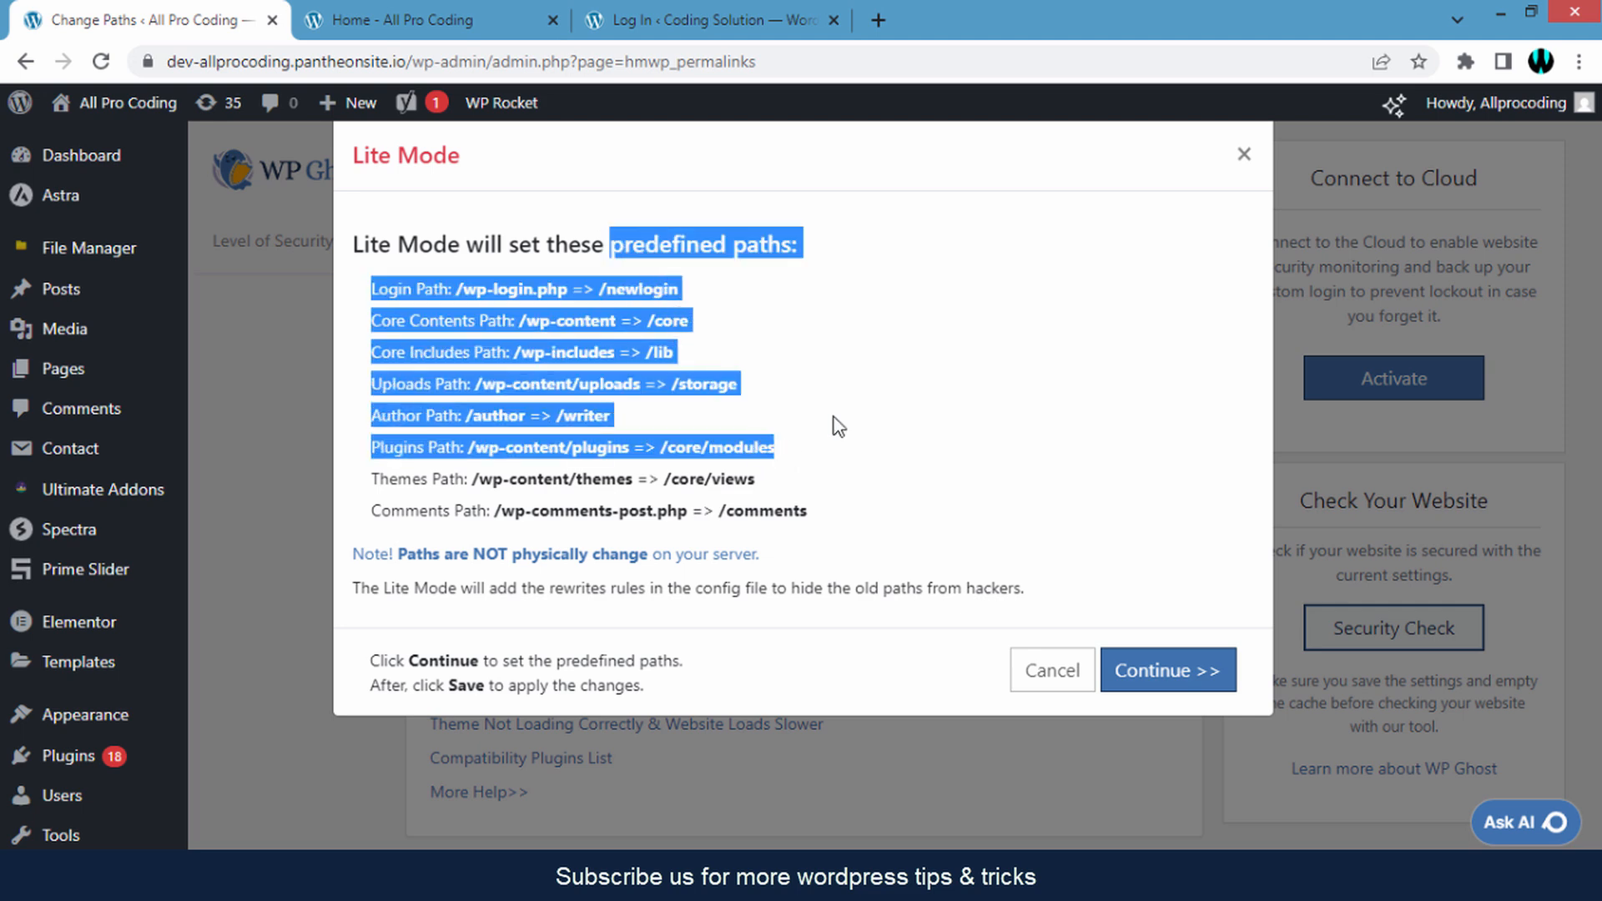
pyautogui.click(839, 424)
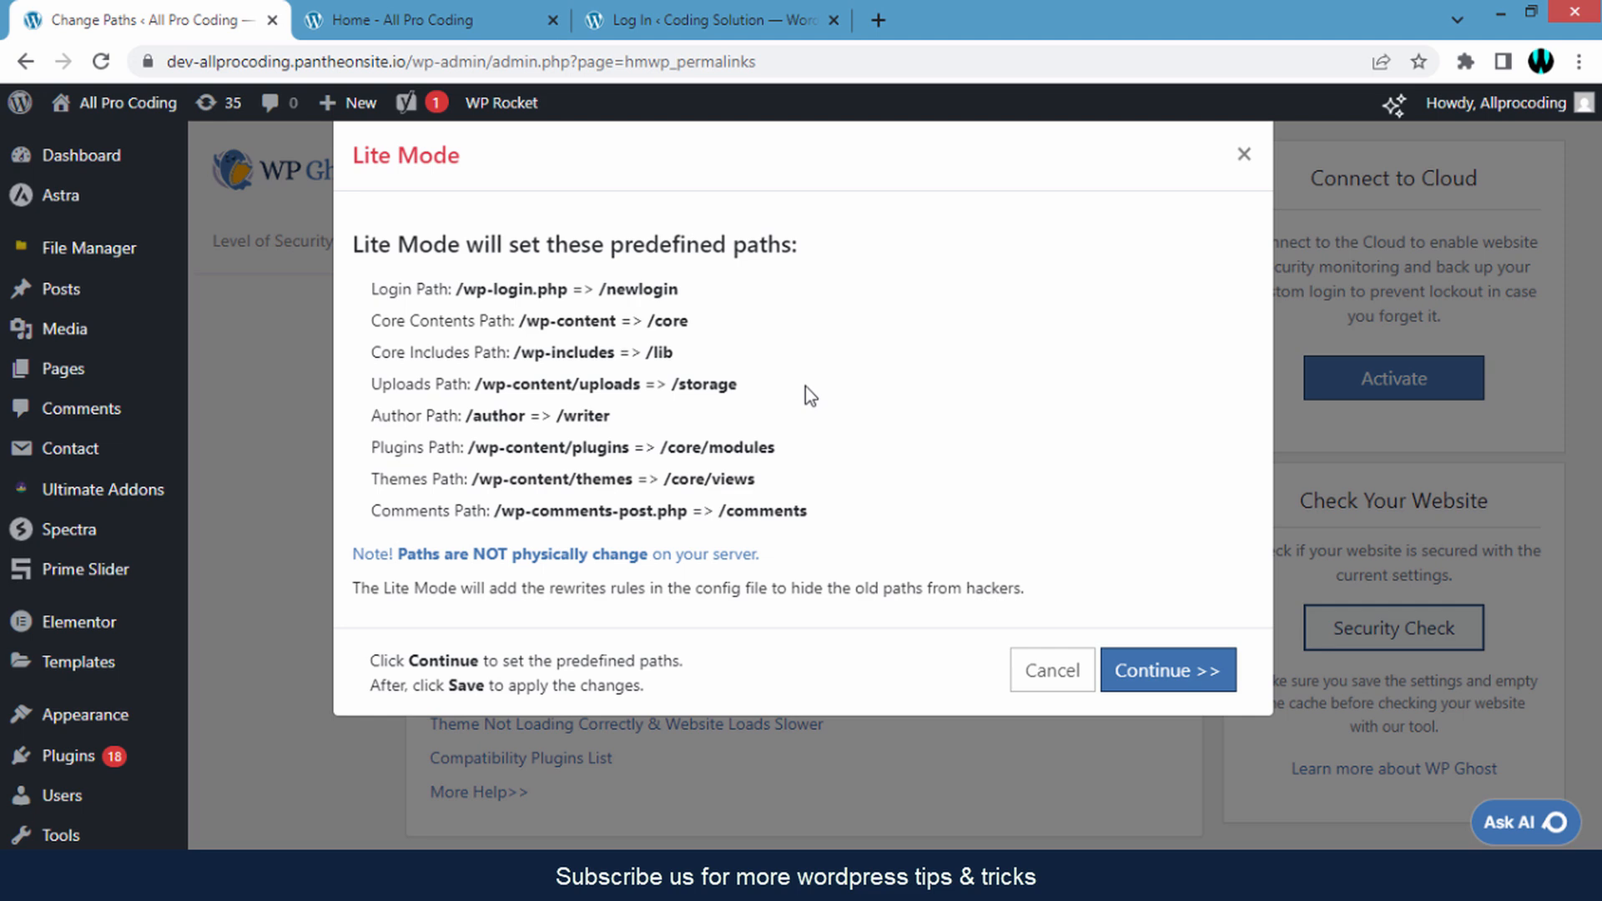
pyautogui.click(1156, 683)
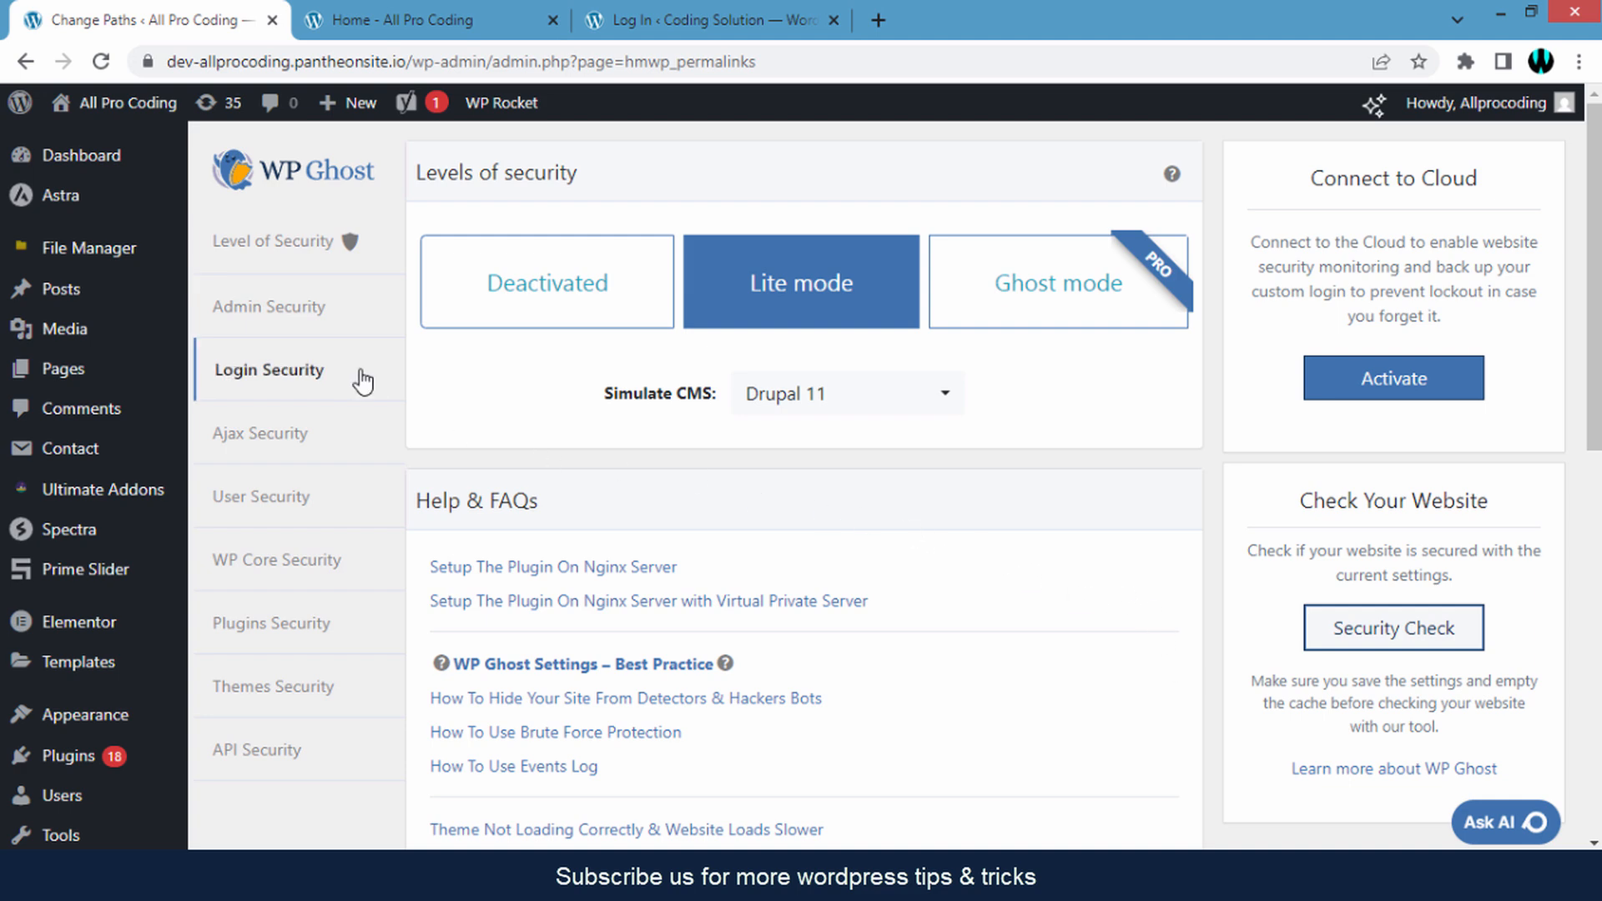
# Review the available security sections and examine the Admin Security settings, including the custom admin path.
pyautogui.scroll(-2, 317, 426)
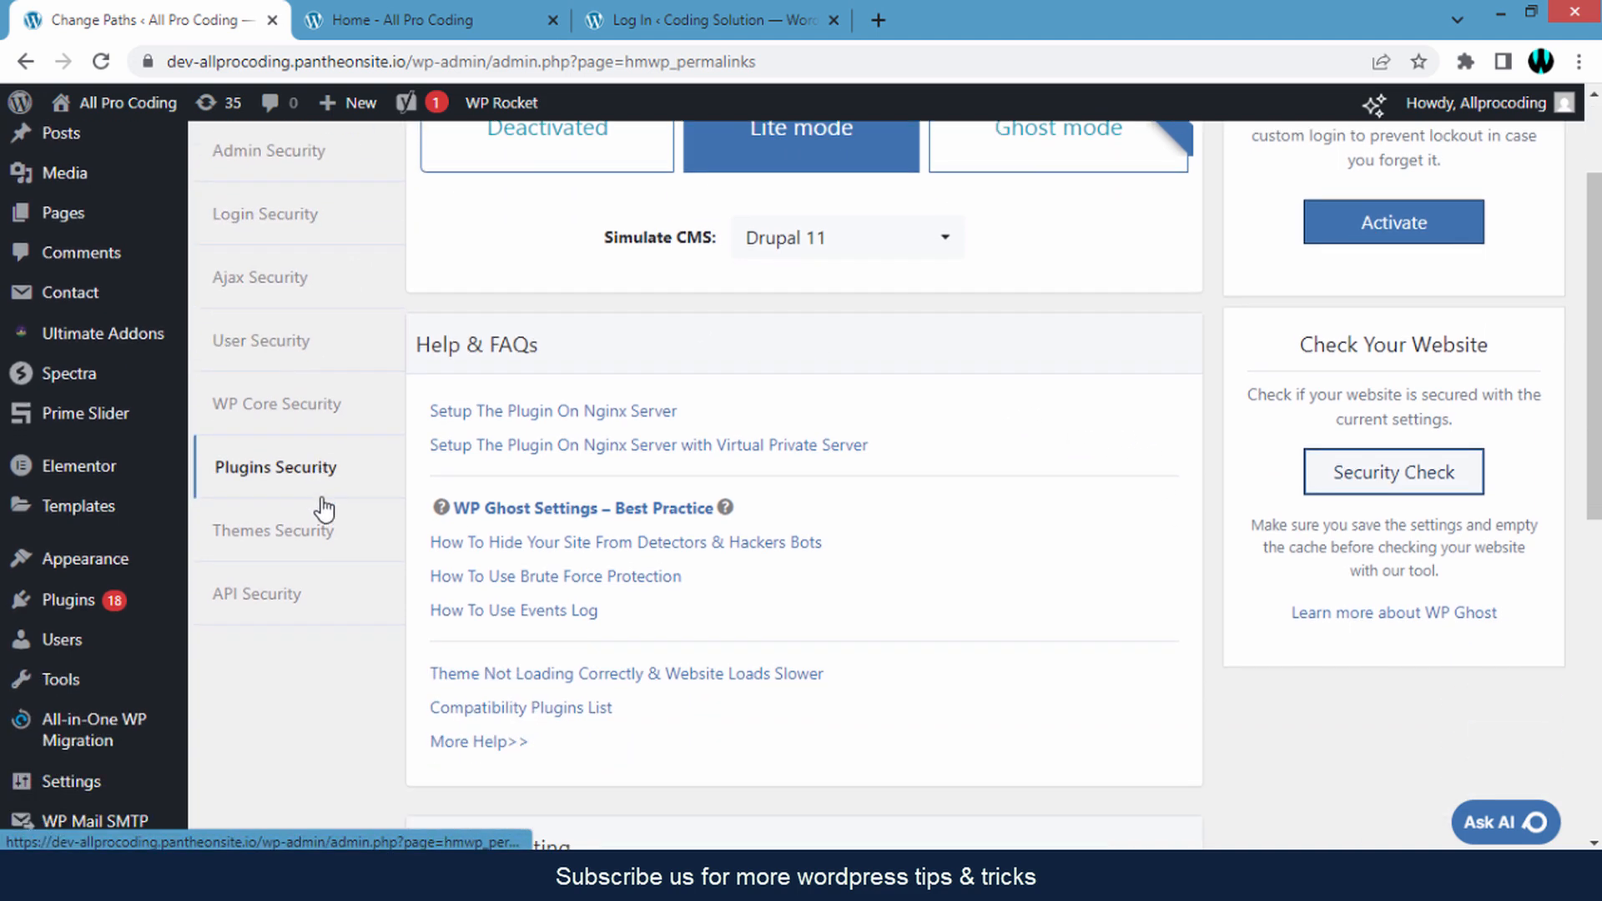
pyautogui.scroll(2, 322, 513)
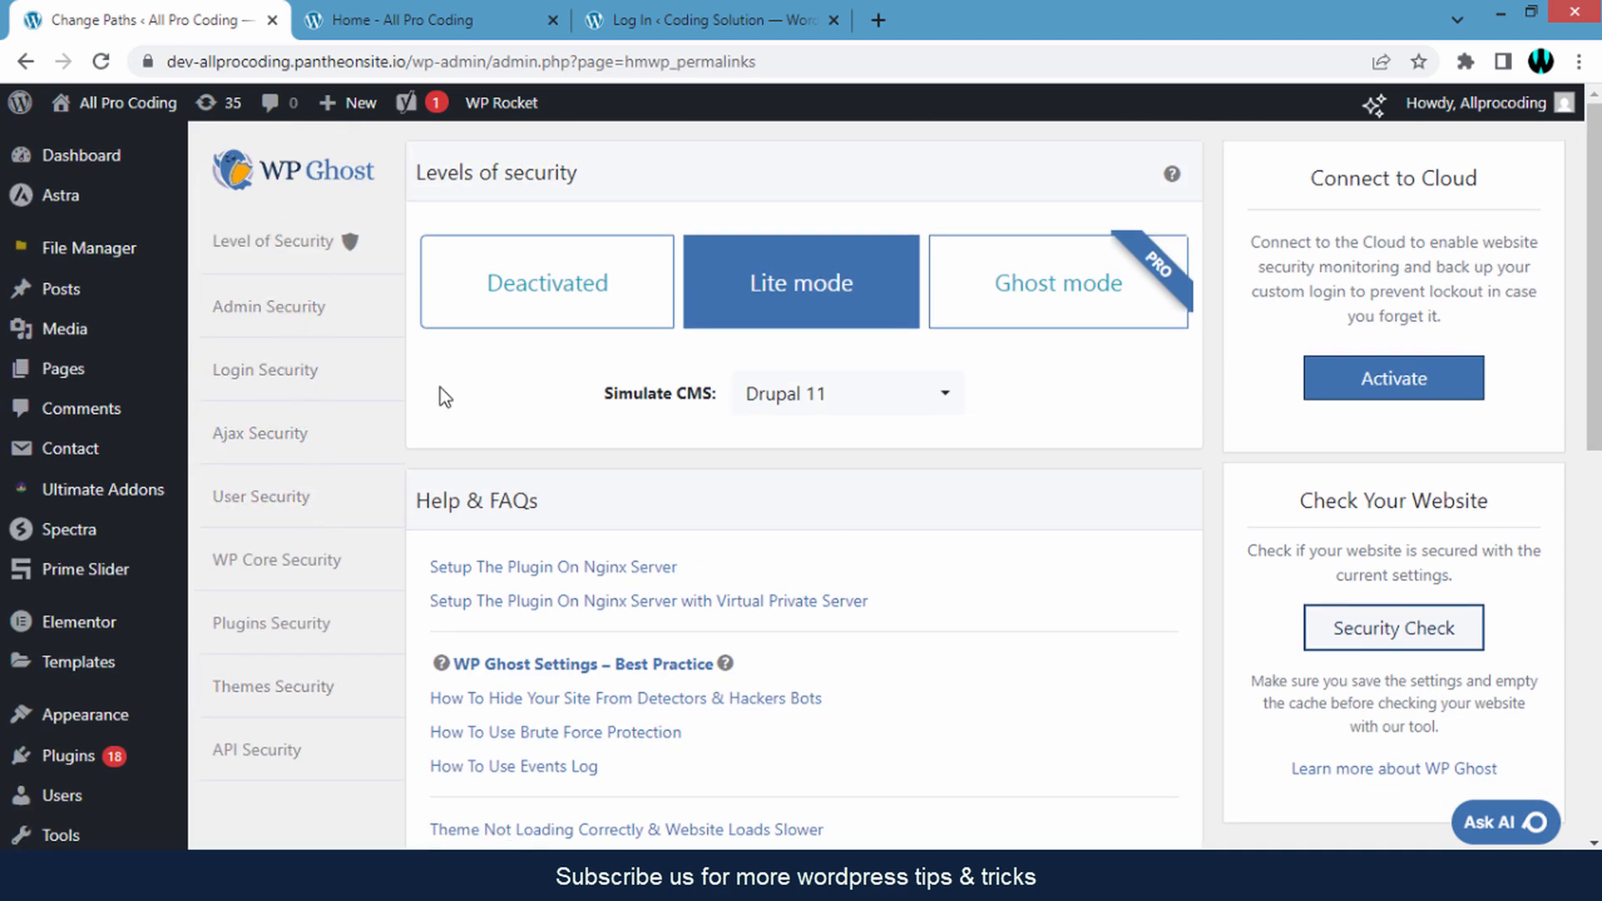
pyautogui.click(285, 325)
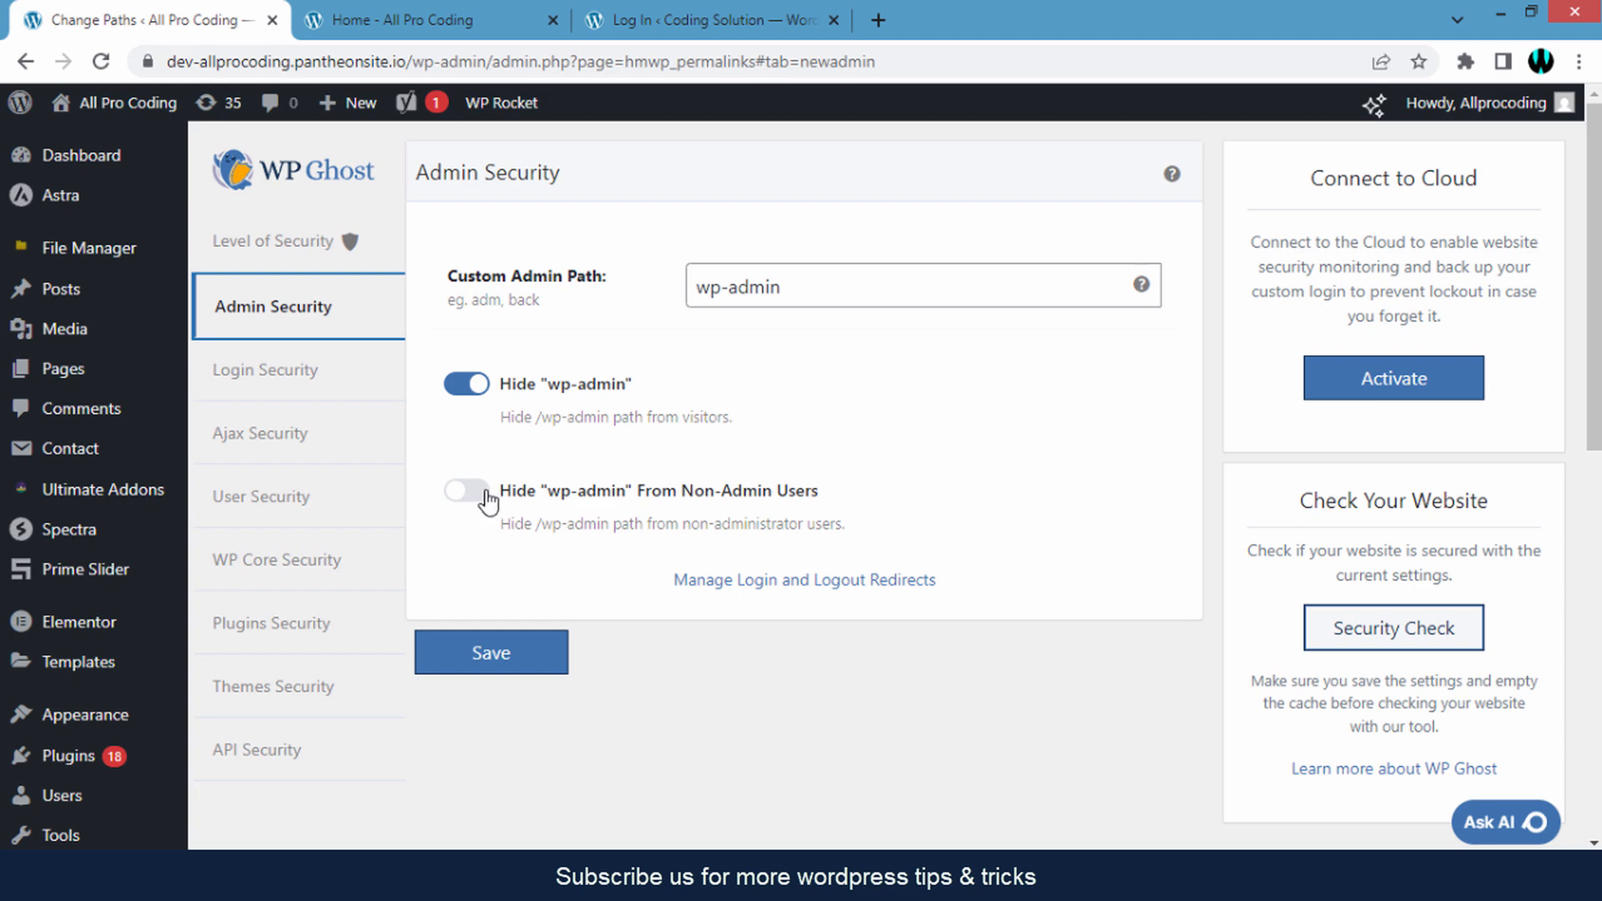
pyautogui.click(452, 279)
pyautogui.moveTo(461, 278); pyautogui.dragTo(623, 287)
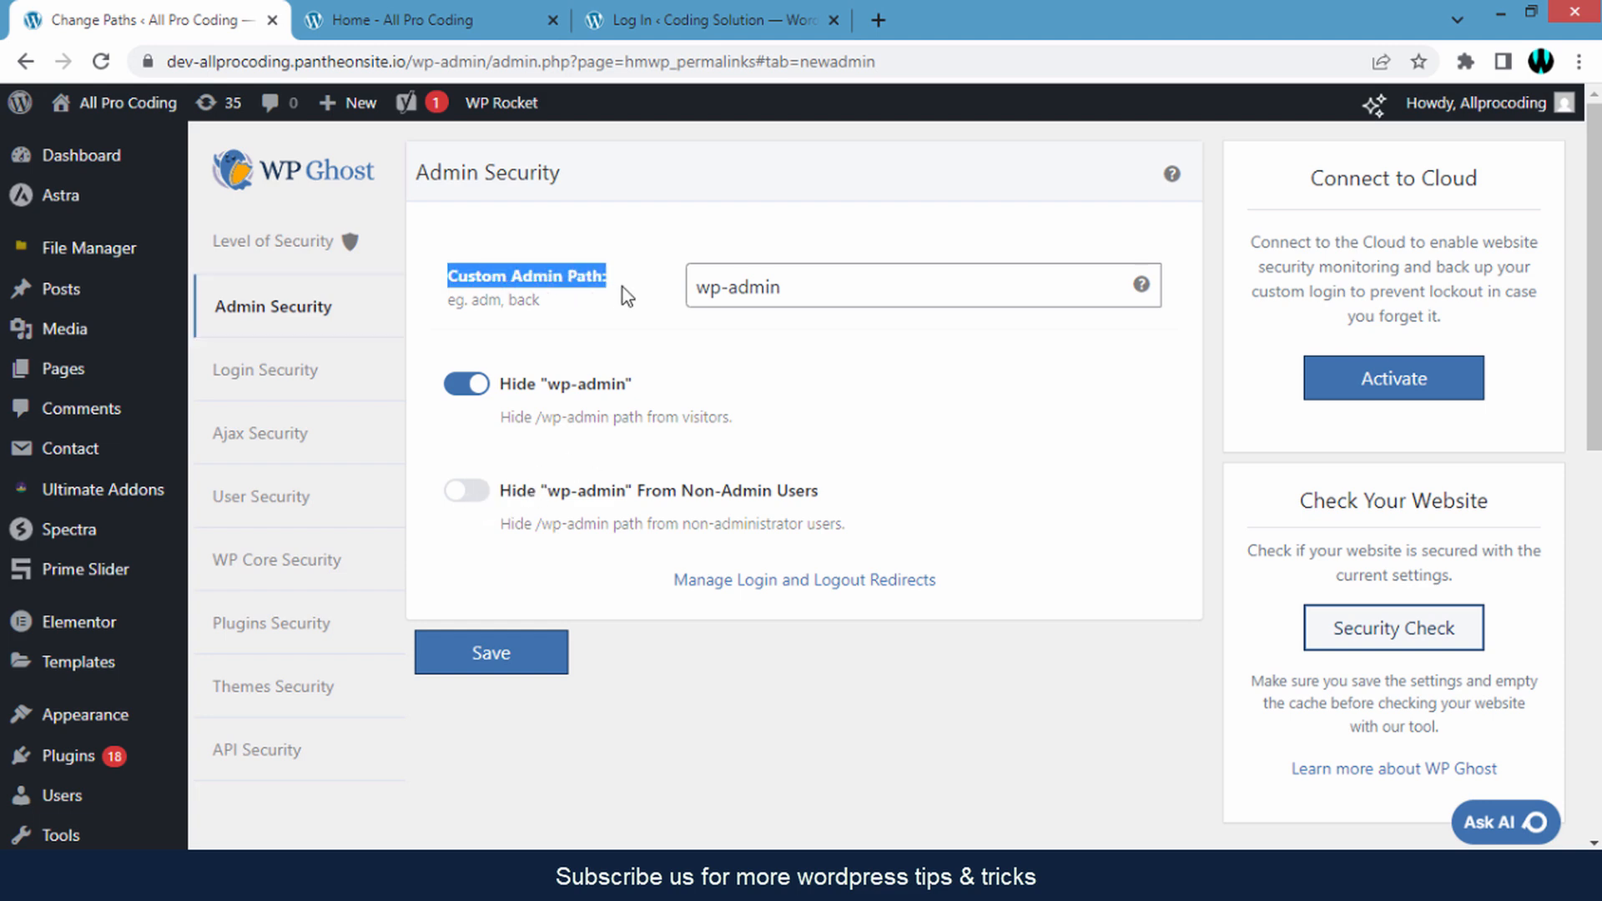
pyautogui.click(623, 287)
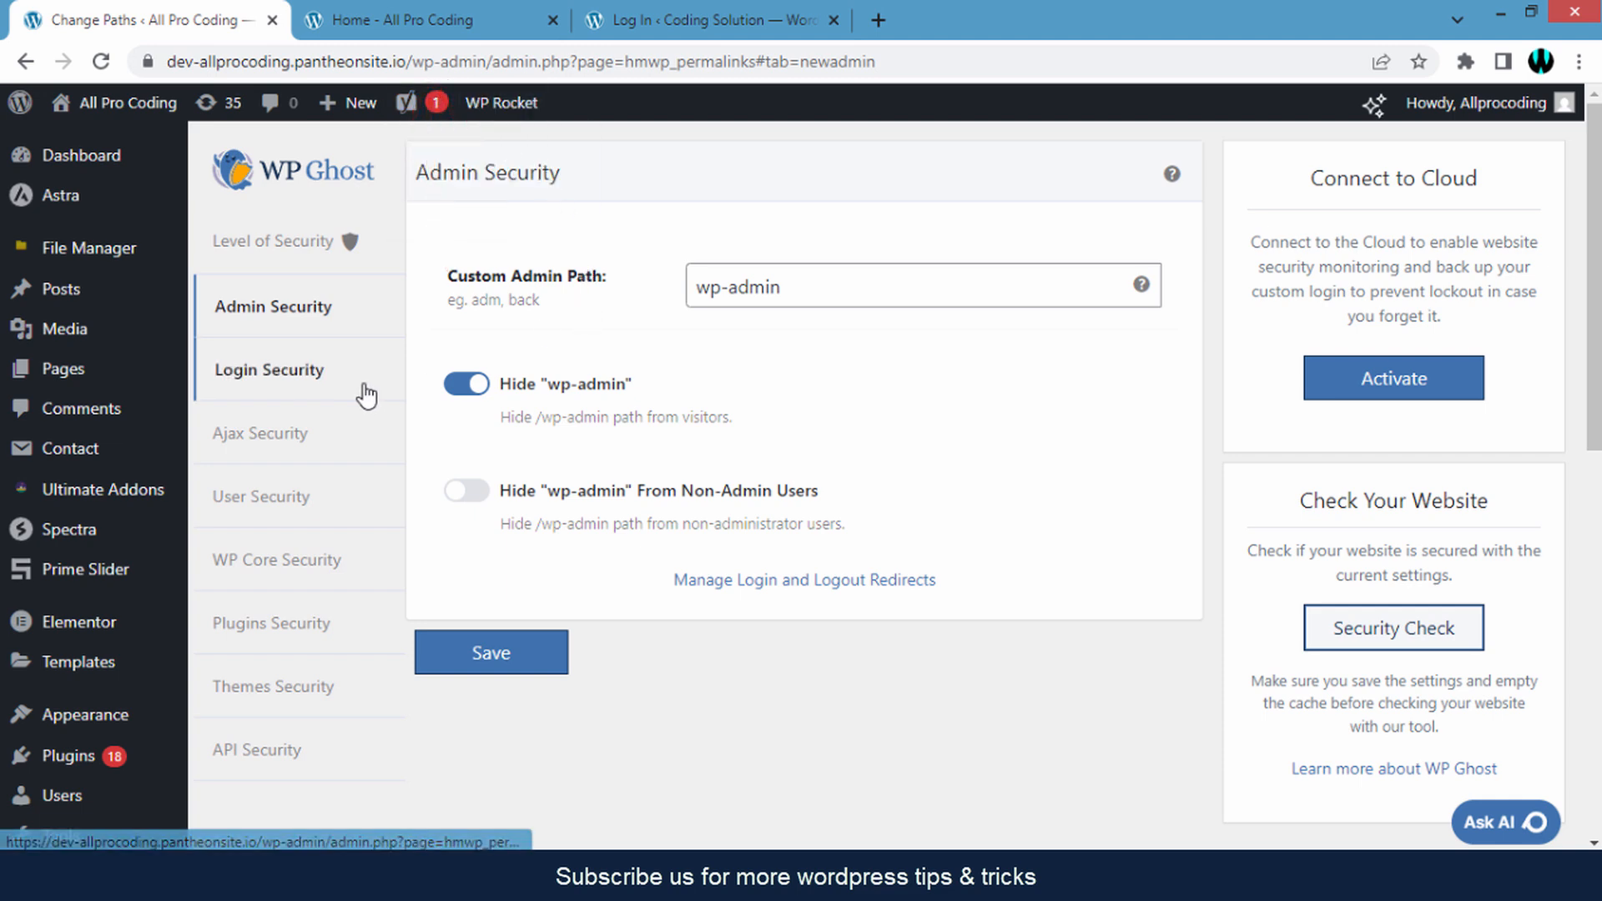
# Set the Custom Login Path to "pro" in the Login Security settings and save the changes.
pyautogui.click(314, 388)
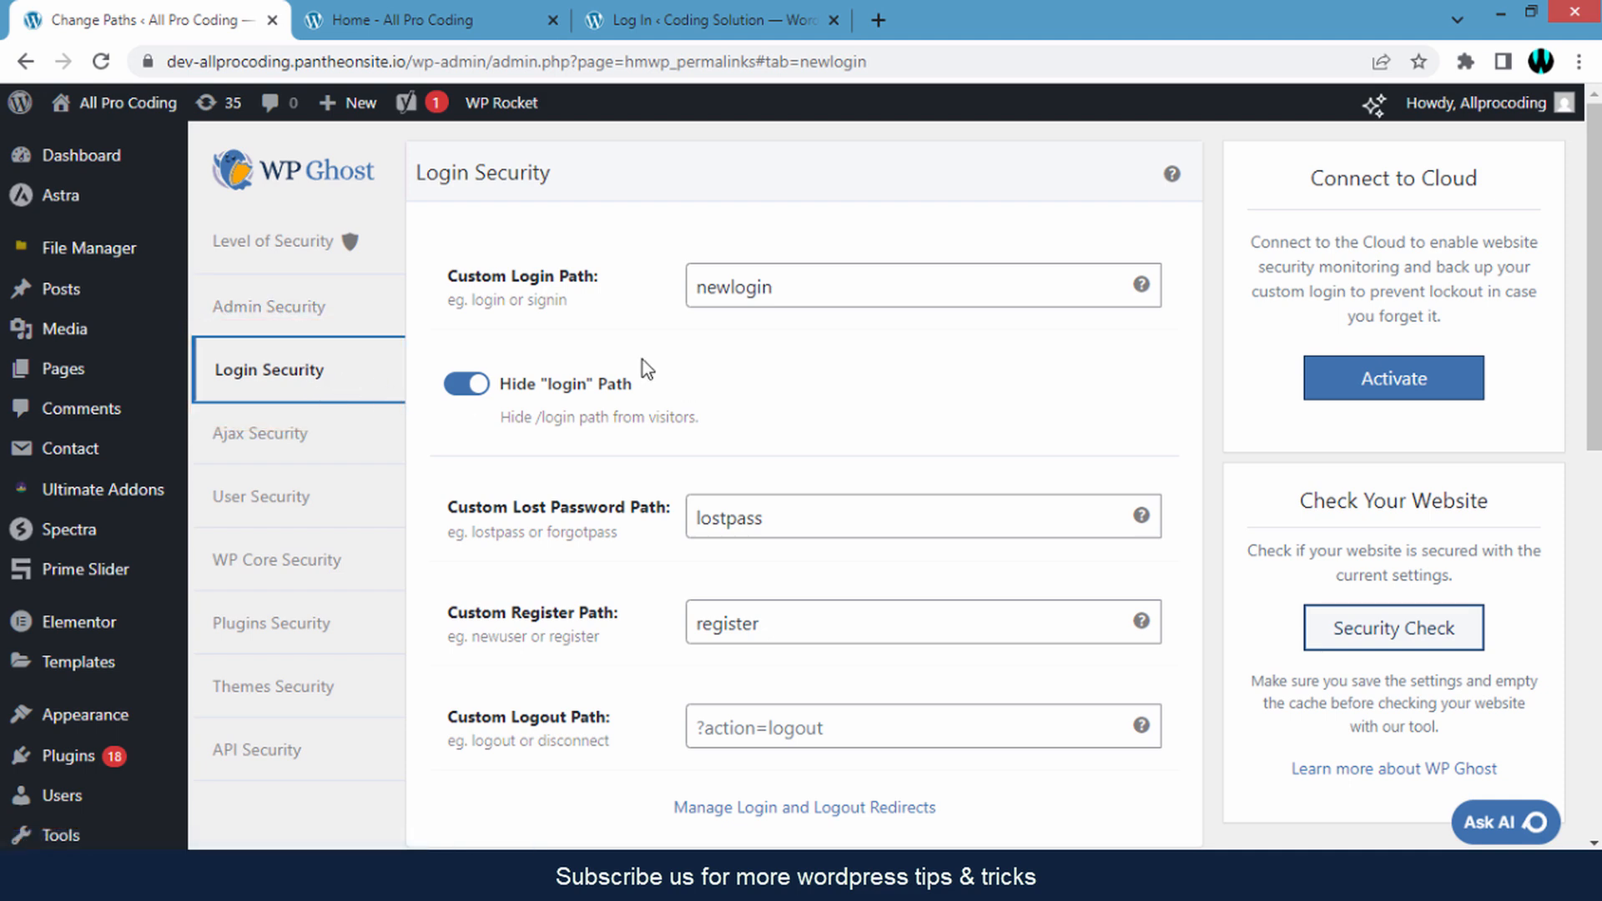
pyautogui.moveTo(450, 283); pyautogui.dragTo(608, 282)
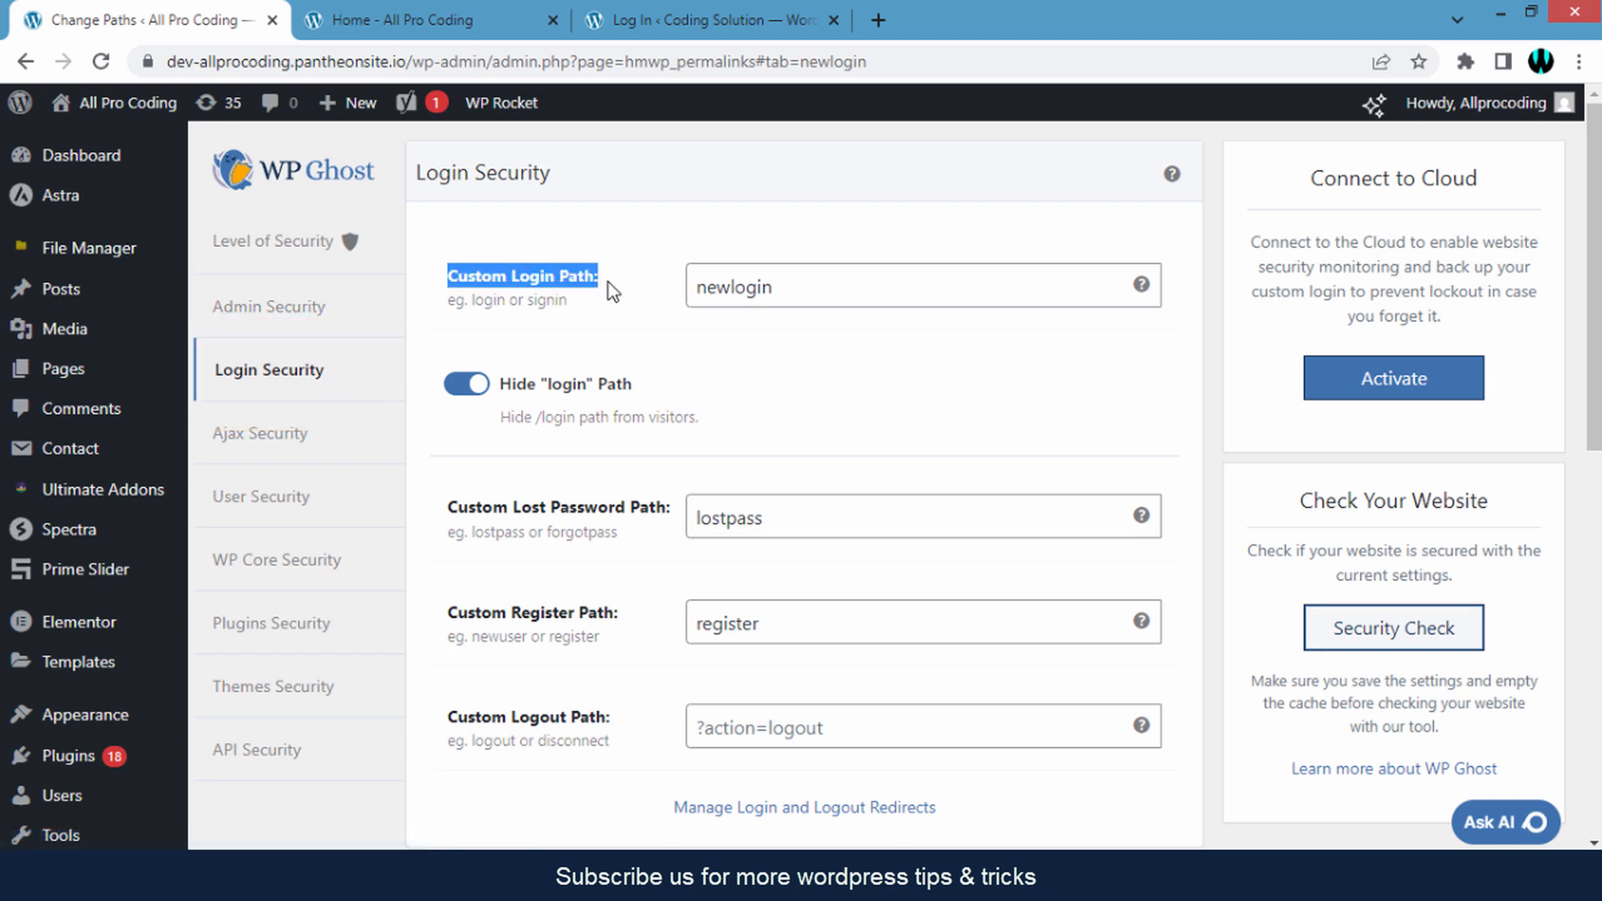
pyautogui.click(608, 282)
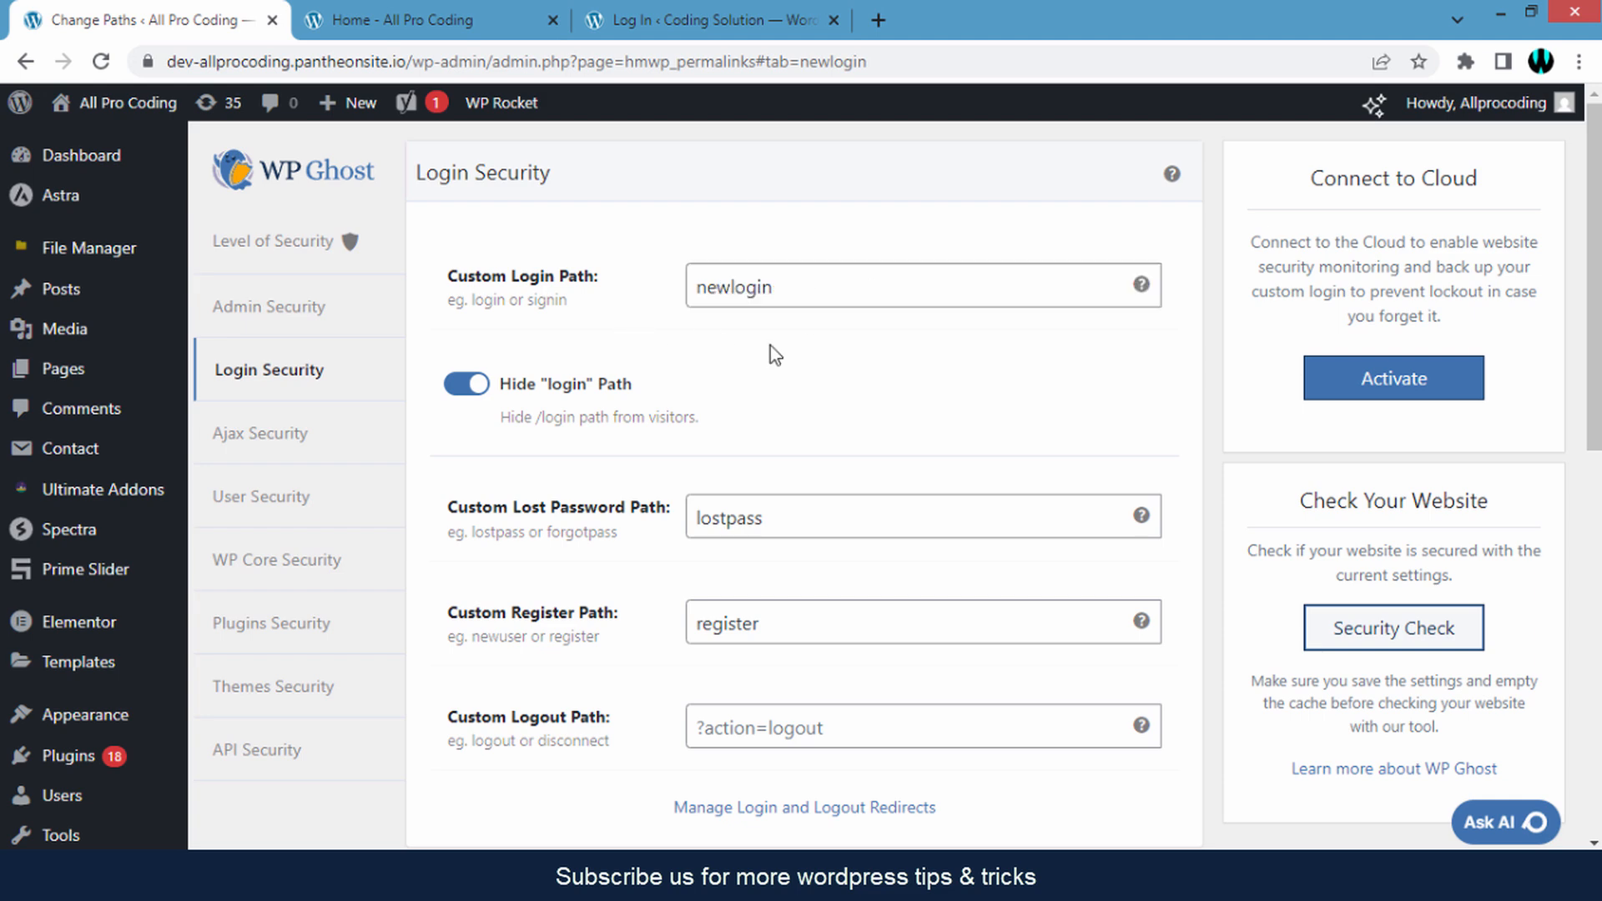
pyautogui.doubleClick(810, 305)
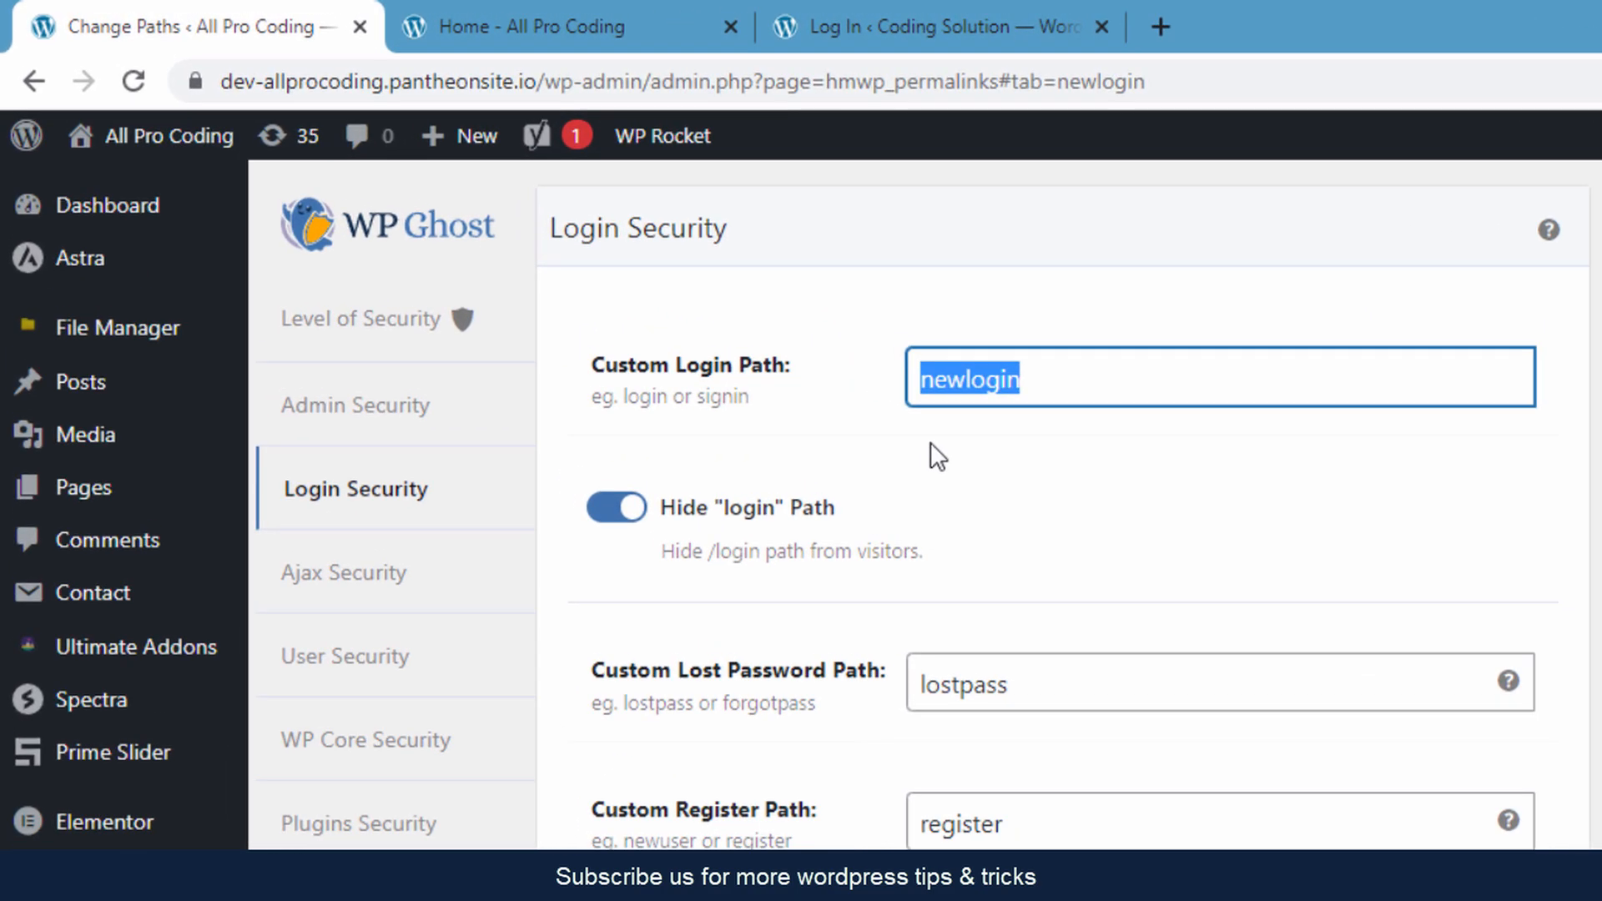
pyautogui.write('pro')
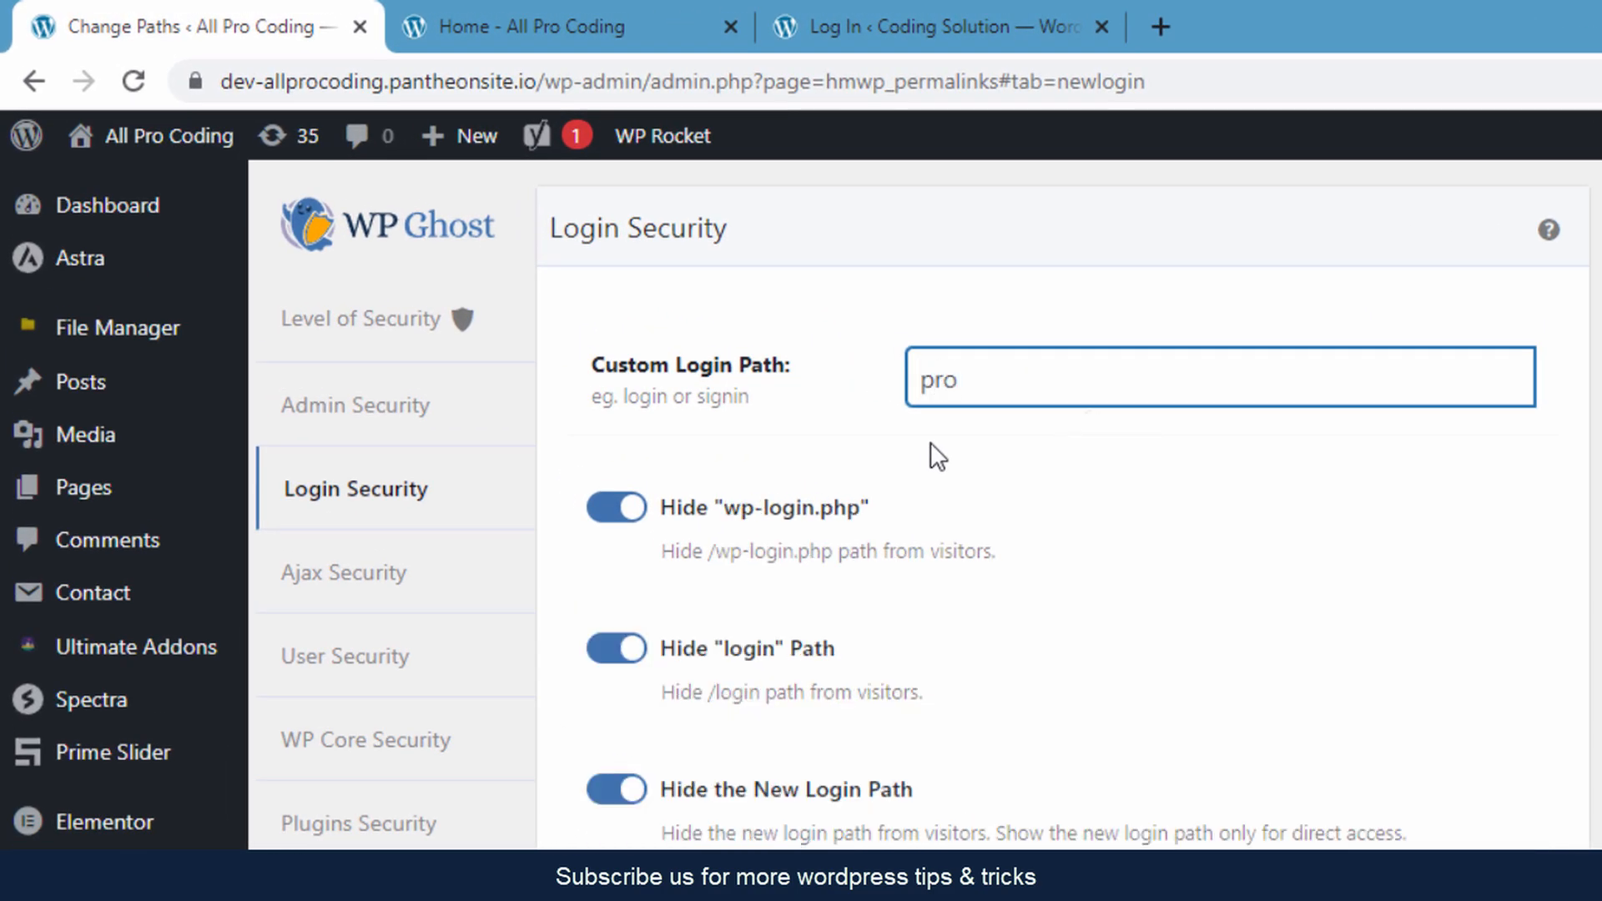
pyautogui.click(938, 456)
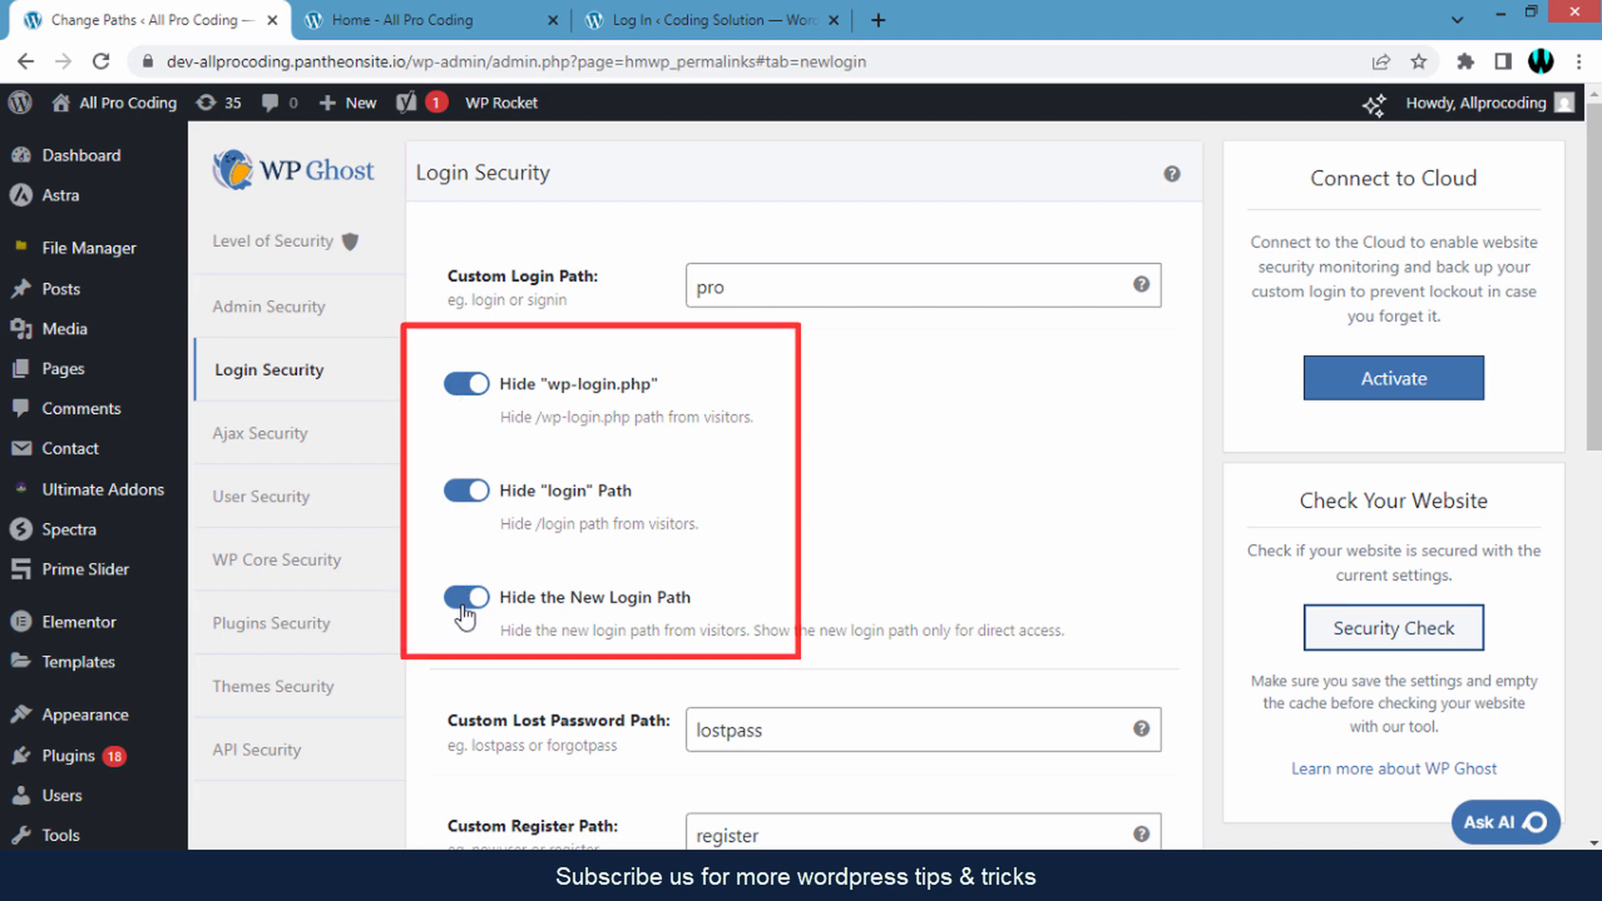
pyautogui.scroll(-5, 458, 596)
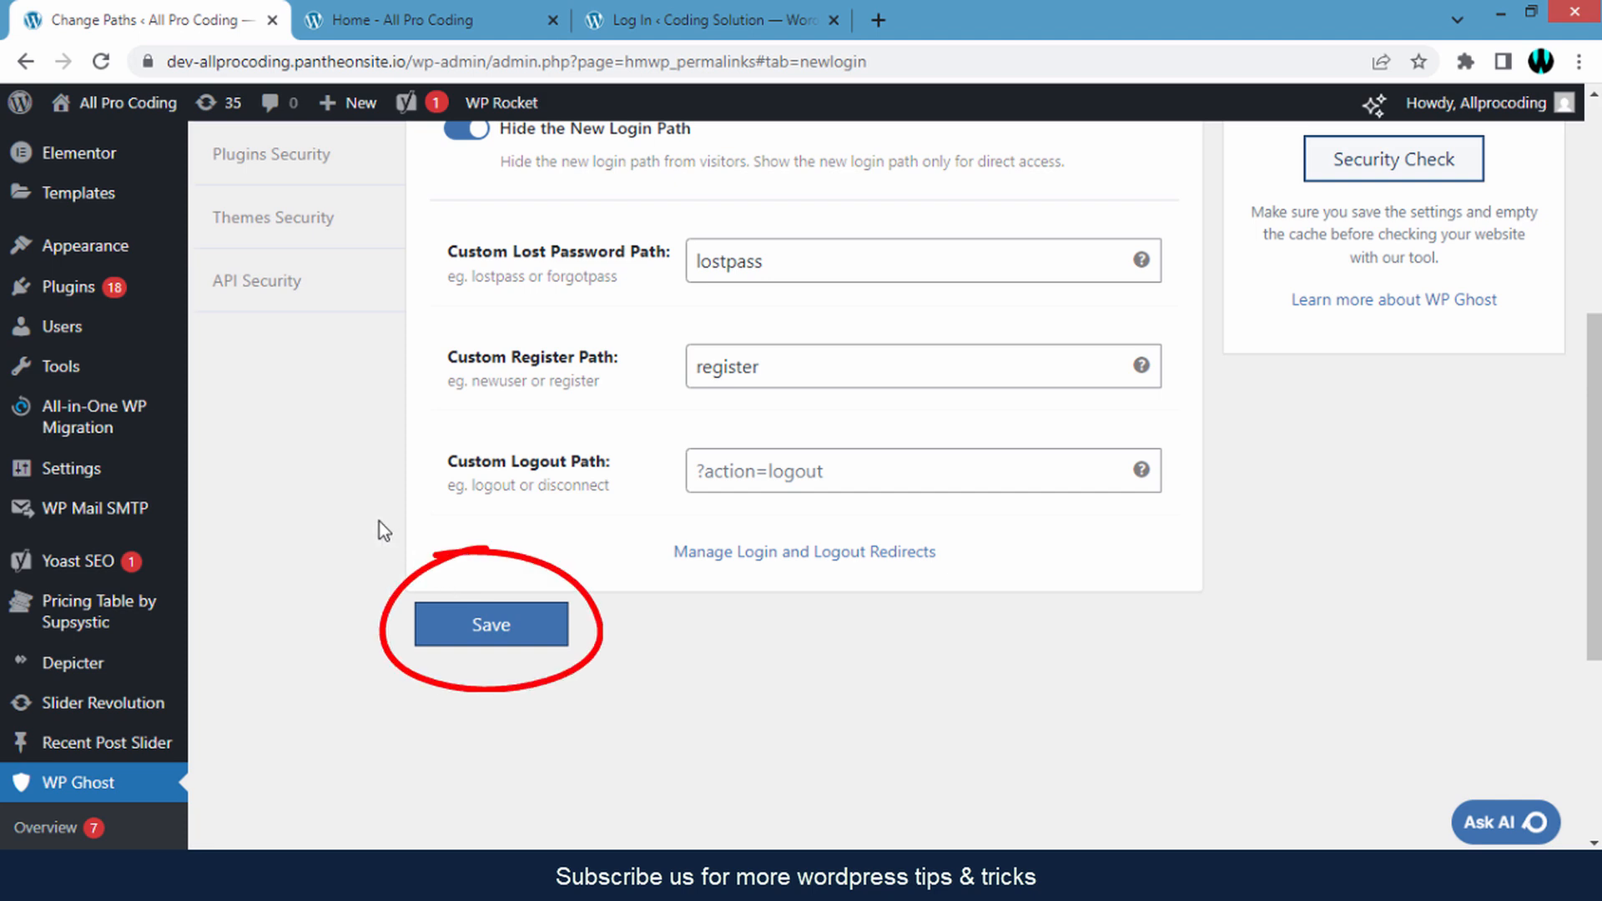
pyautogui.click(501, 634)
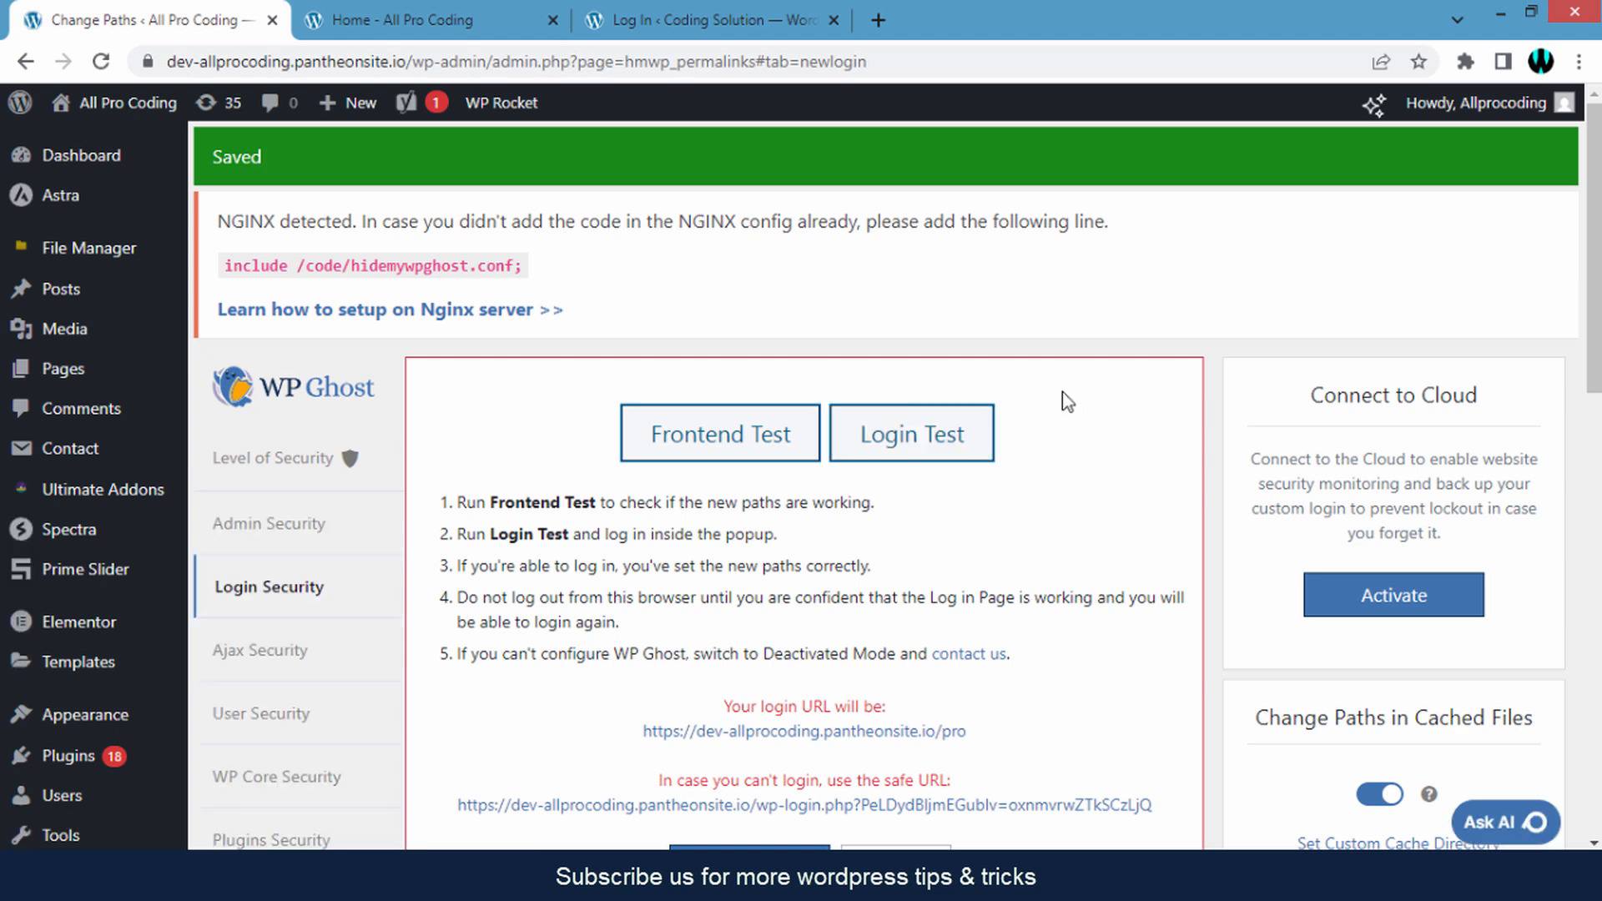
pyautogui.scroll(-1, 1067, 402)
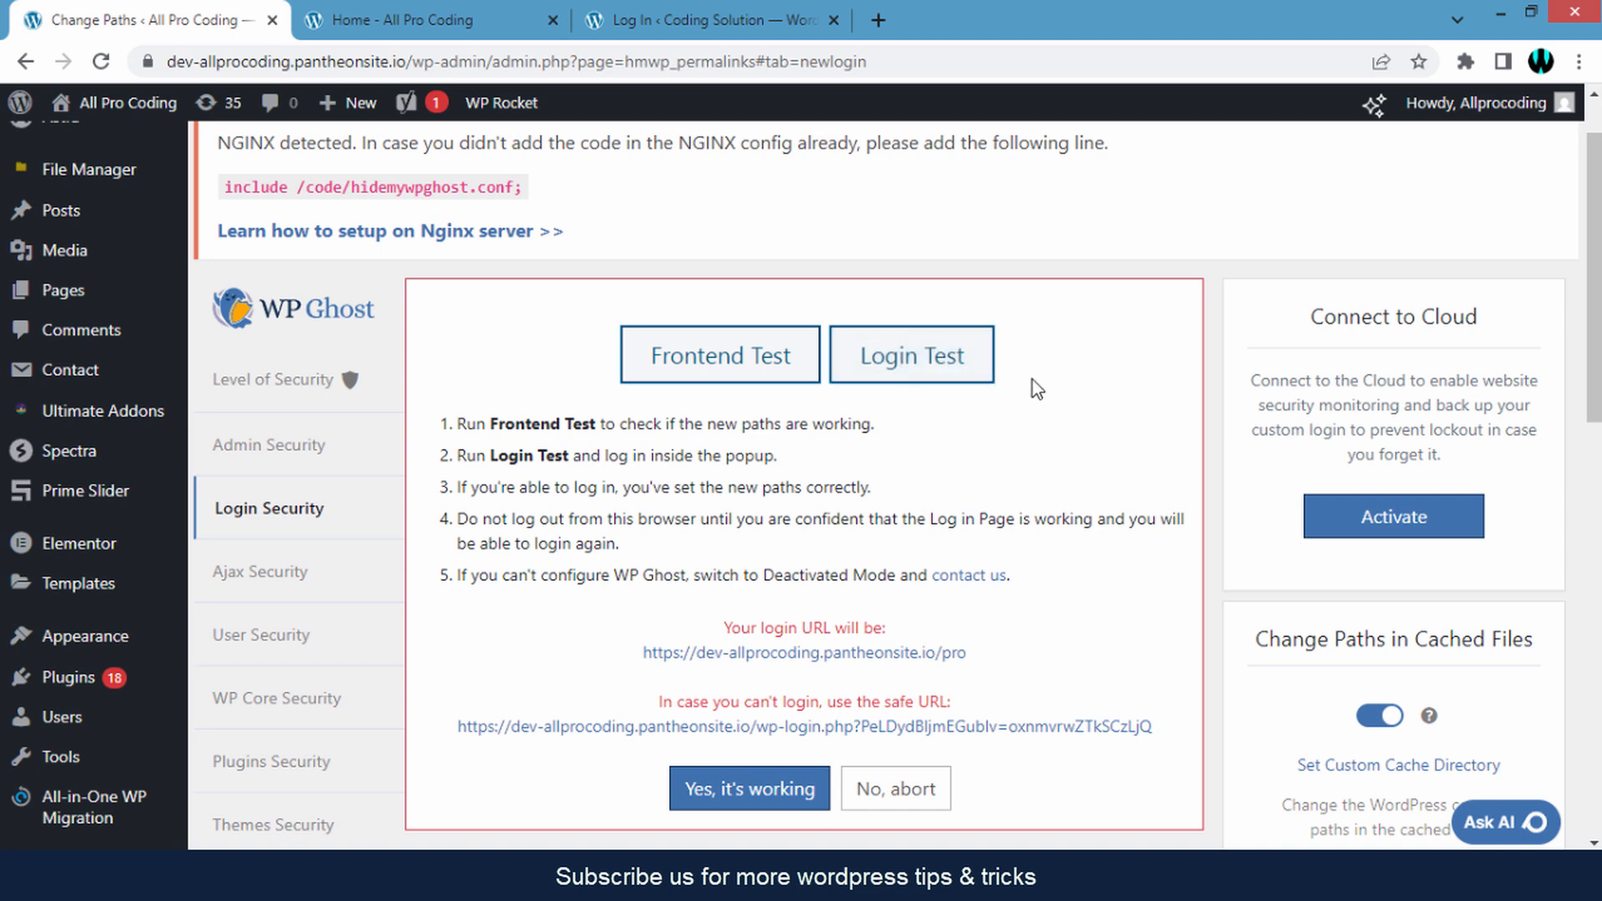
pyautogui.scroll(-2, 1049, 373)
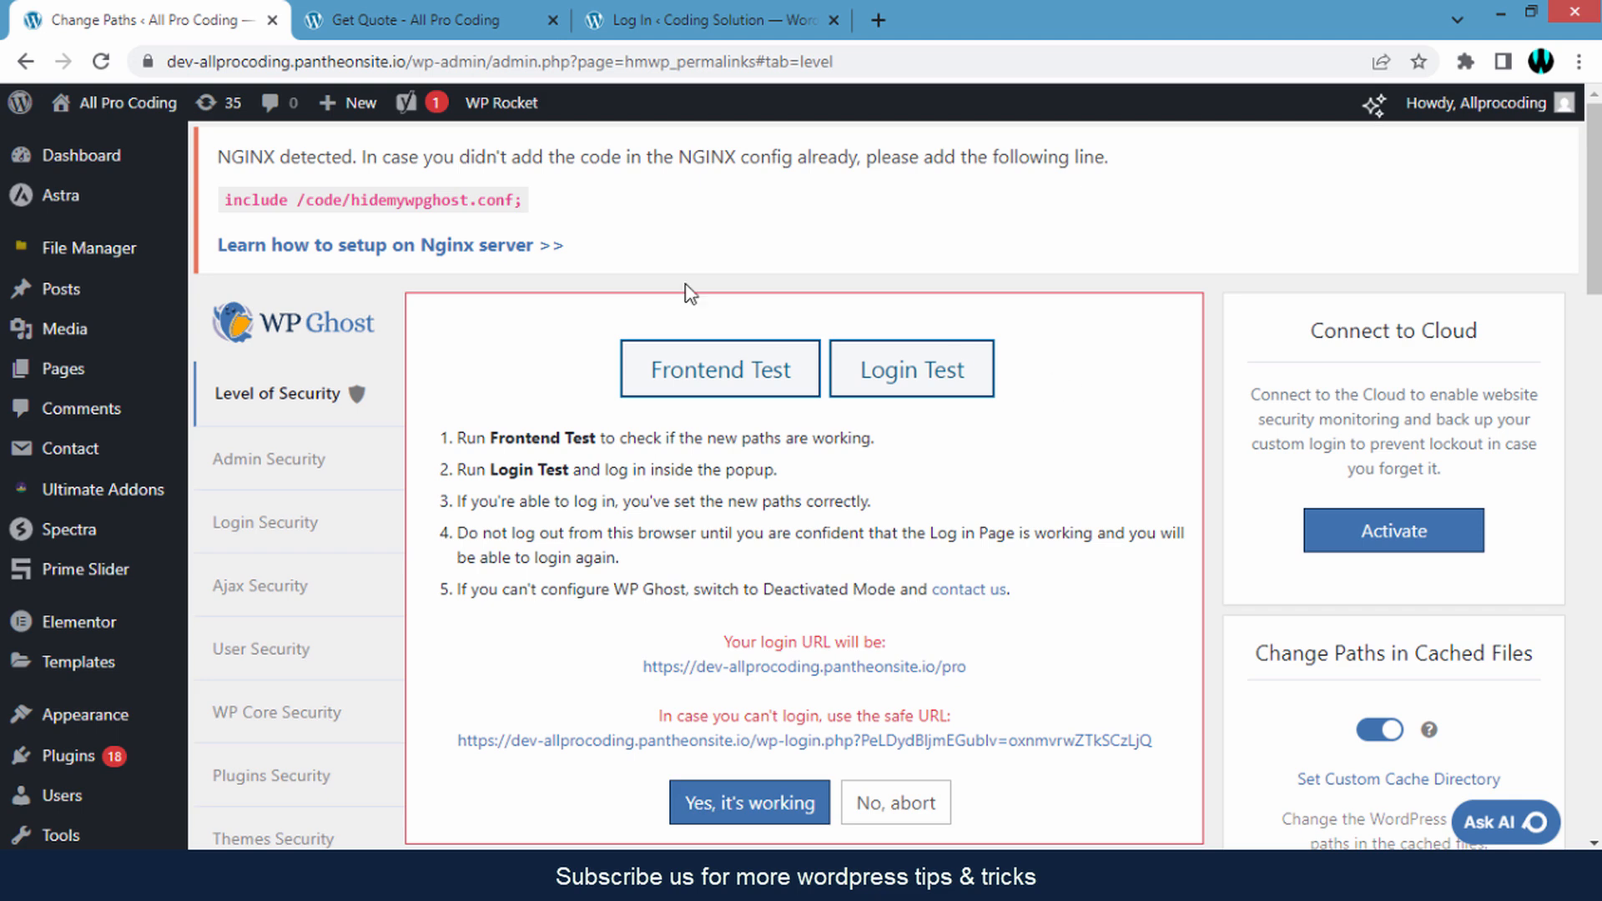
# Switch to the site's open front-end page and log out of the WordPress account.
pyautogui.click(465, 17)
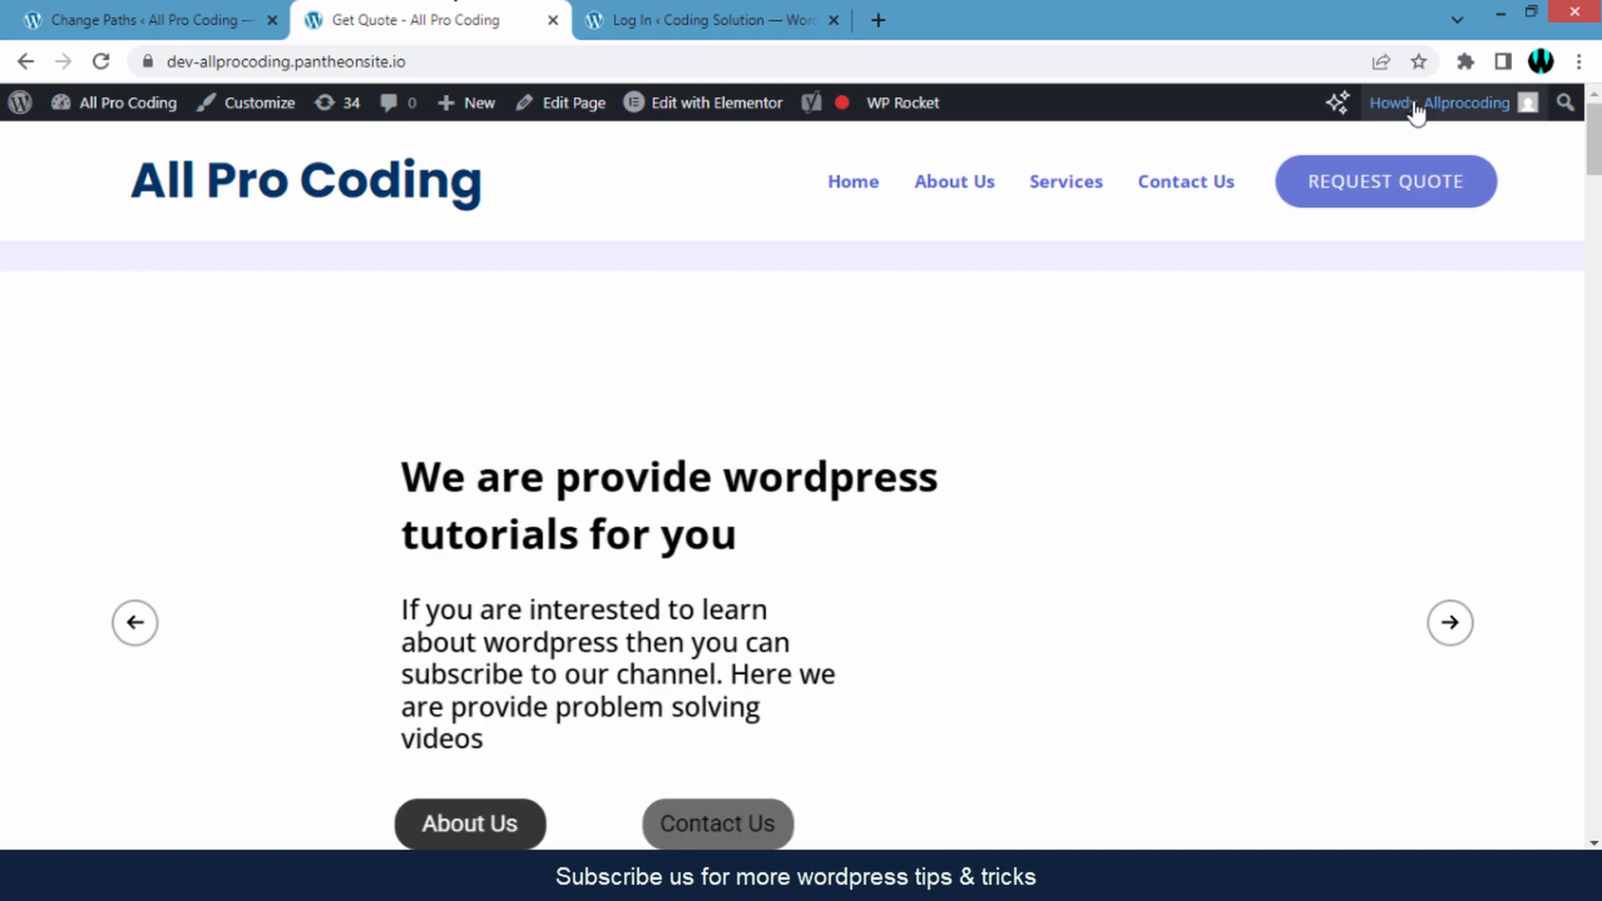
pyautogui.moveTo(1413, 108)
pyautogui.click(1378, 219)
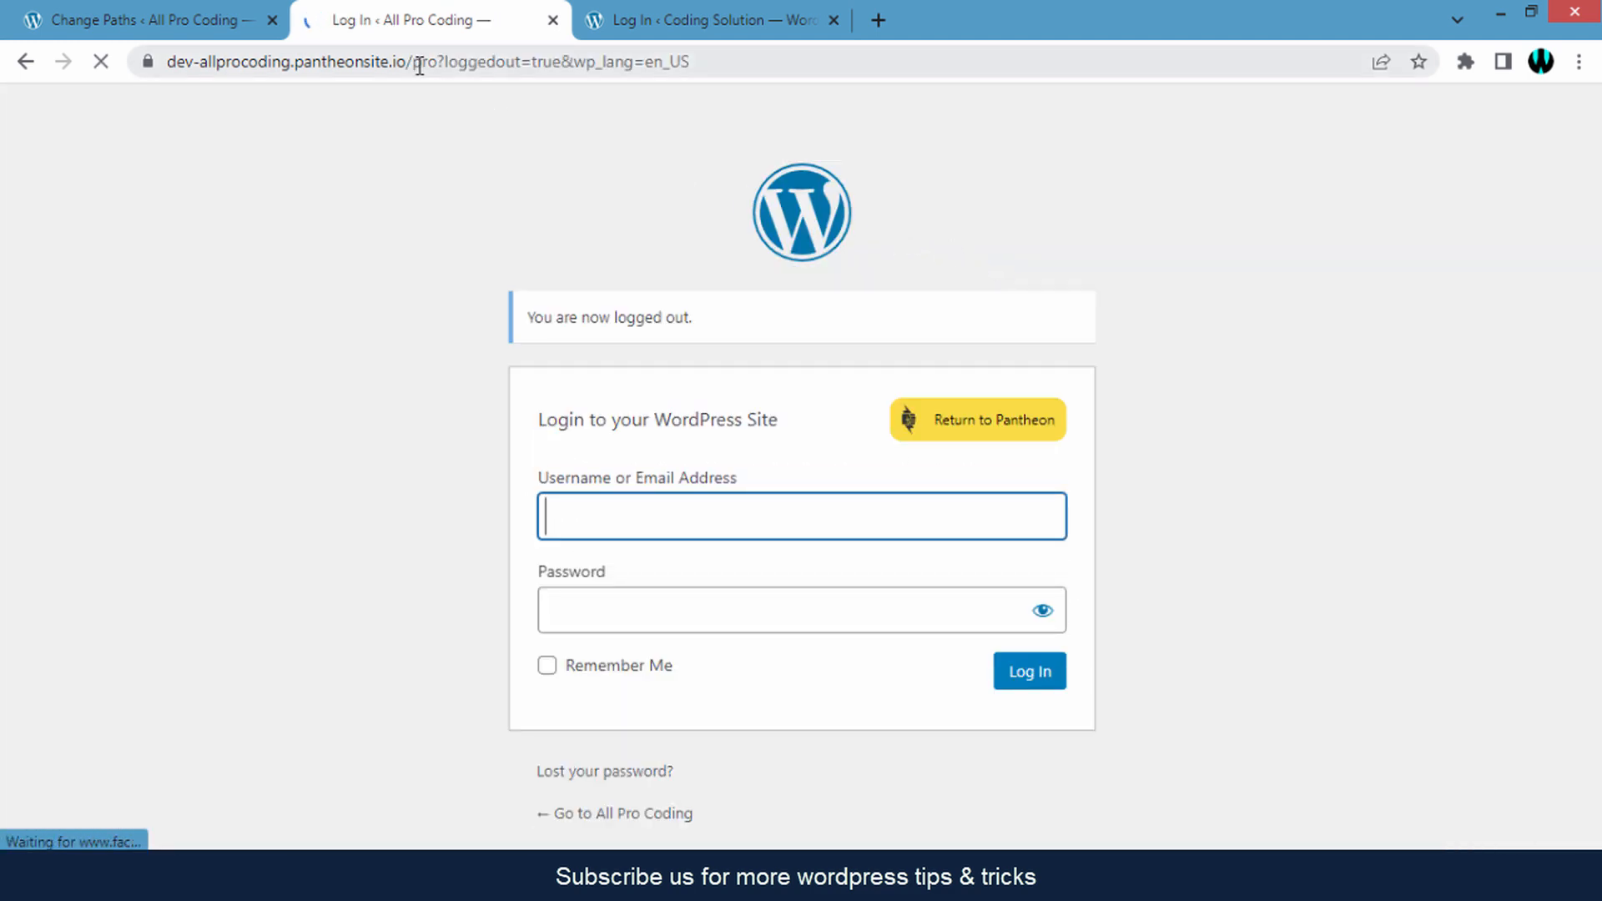
# Load the site's old wp-admin address while logged out to test whether it still reaches the login page.
pyautogui.moveTo(417, 61); pyautogui.dragTo(770, 77)
pyautogui.press('BackSpace')
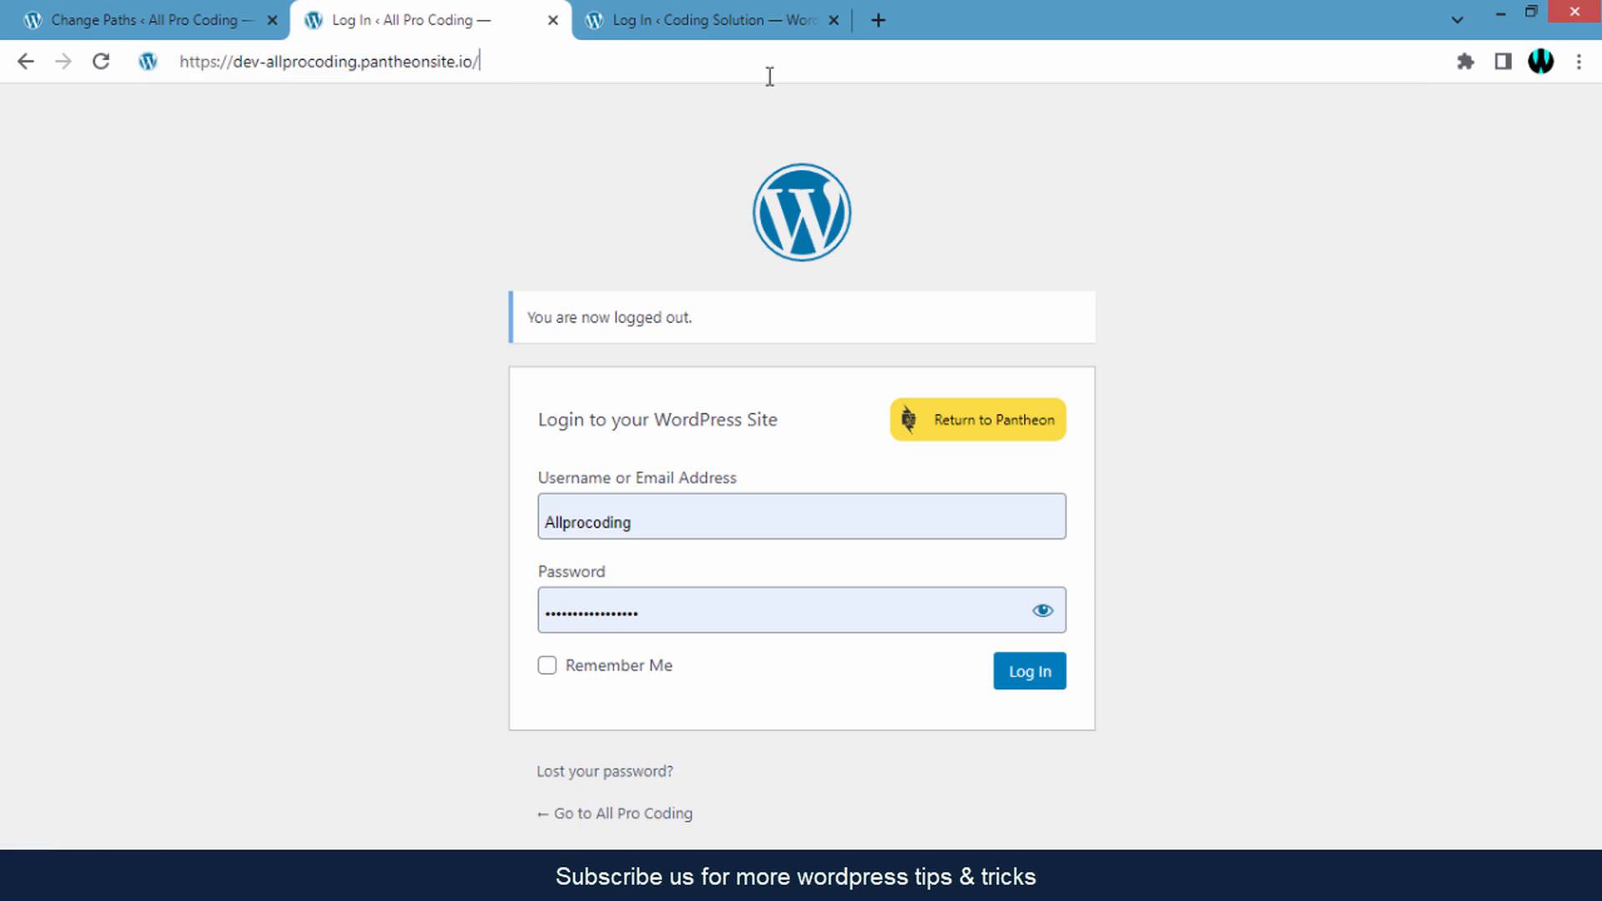
pyautogui.write('wp-admin')
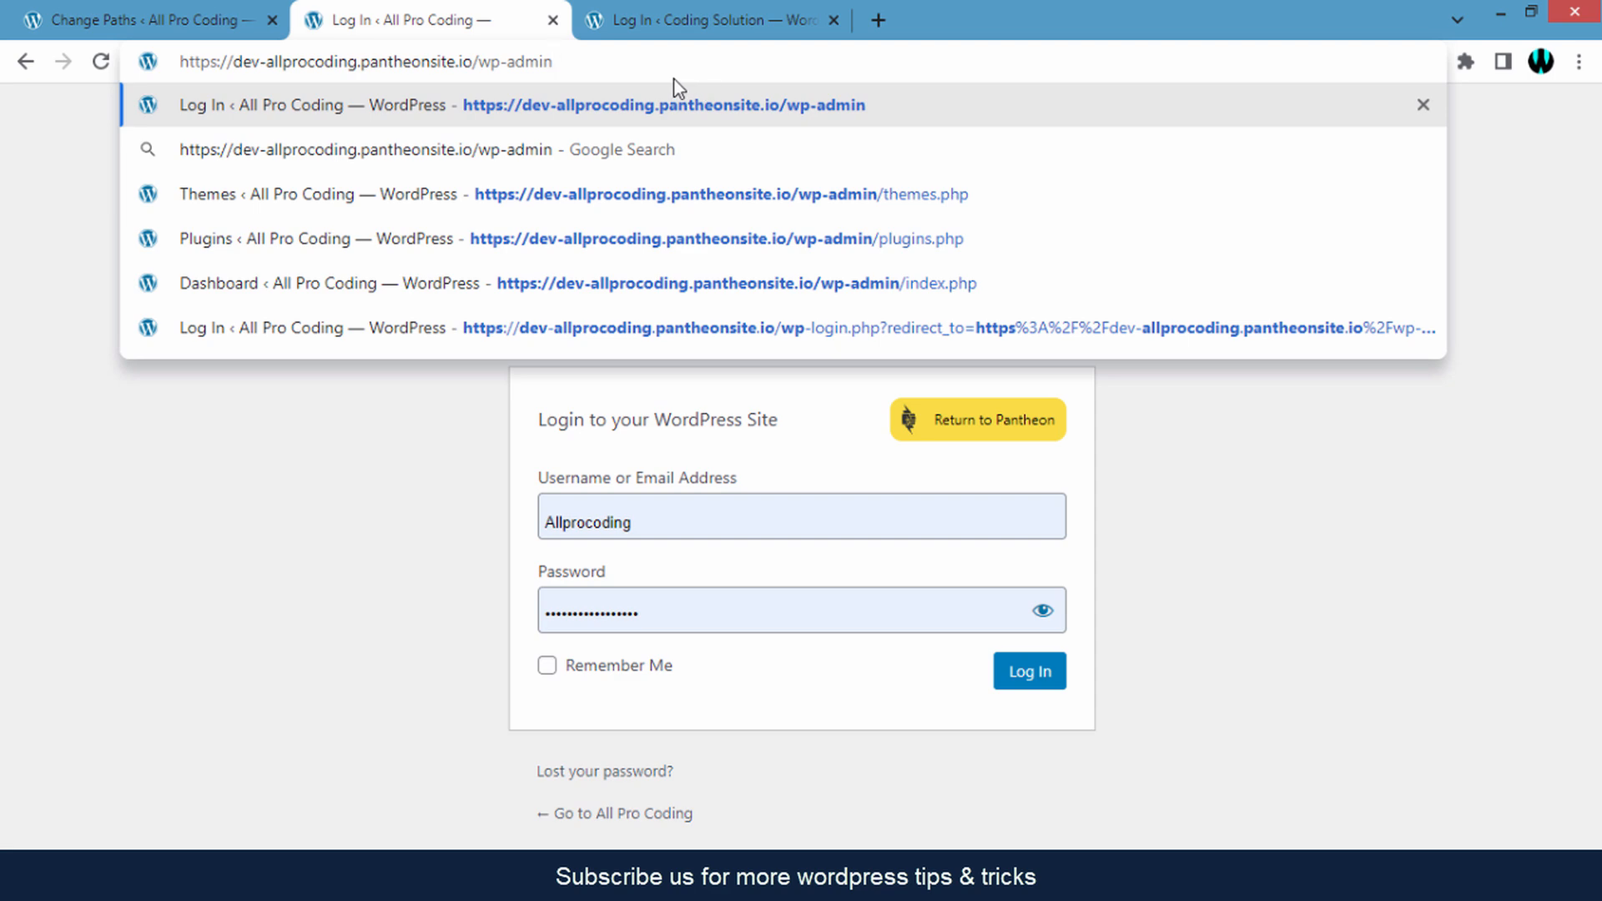
pyautogui.press('Return')
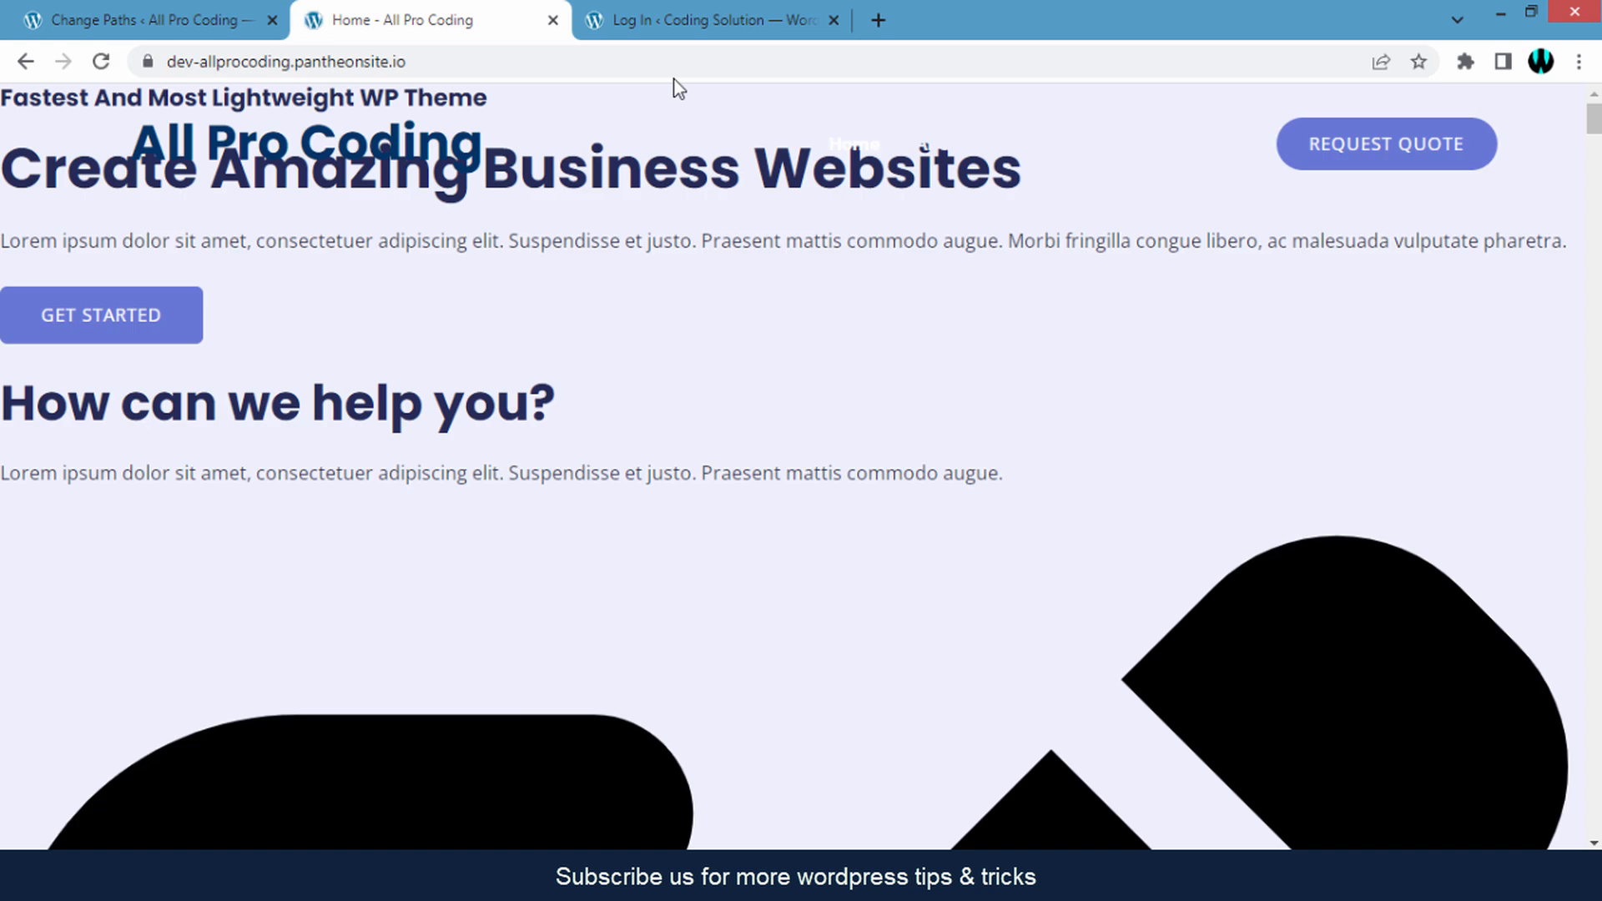
# Test the site's default wp-login.php address while logged out, examine the response, and load the address again.
pyautogui.click(501, 63)
pyautogui.click(501, 63)
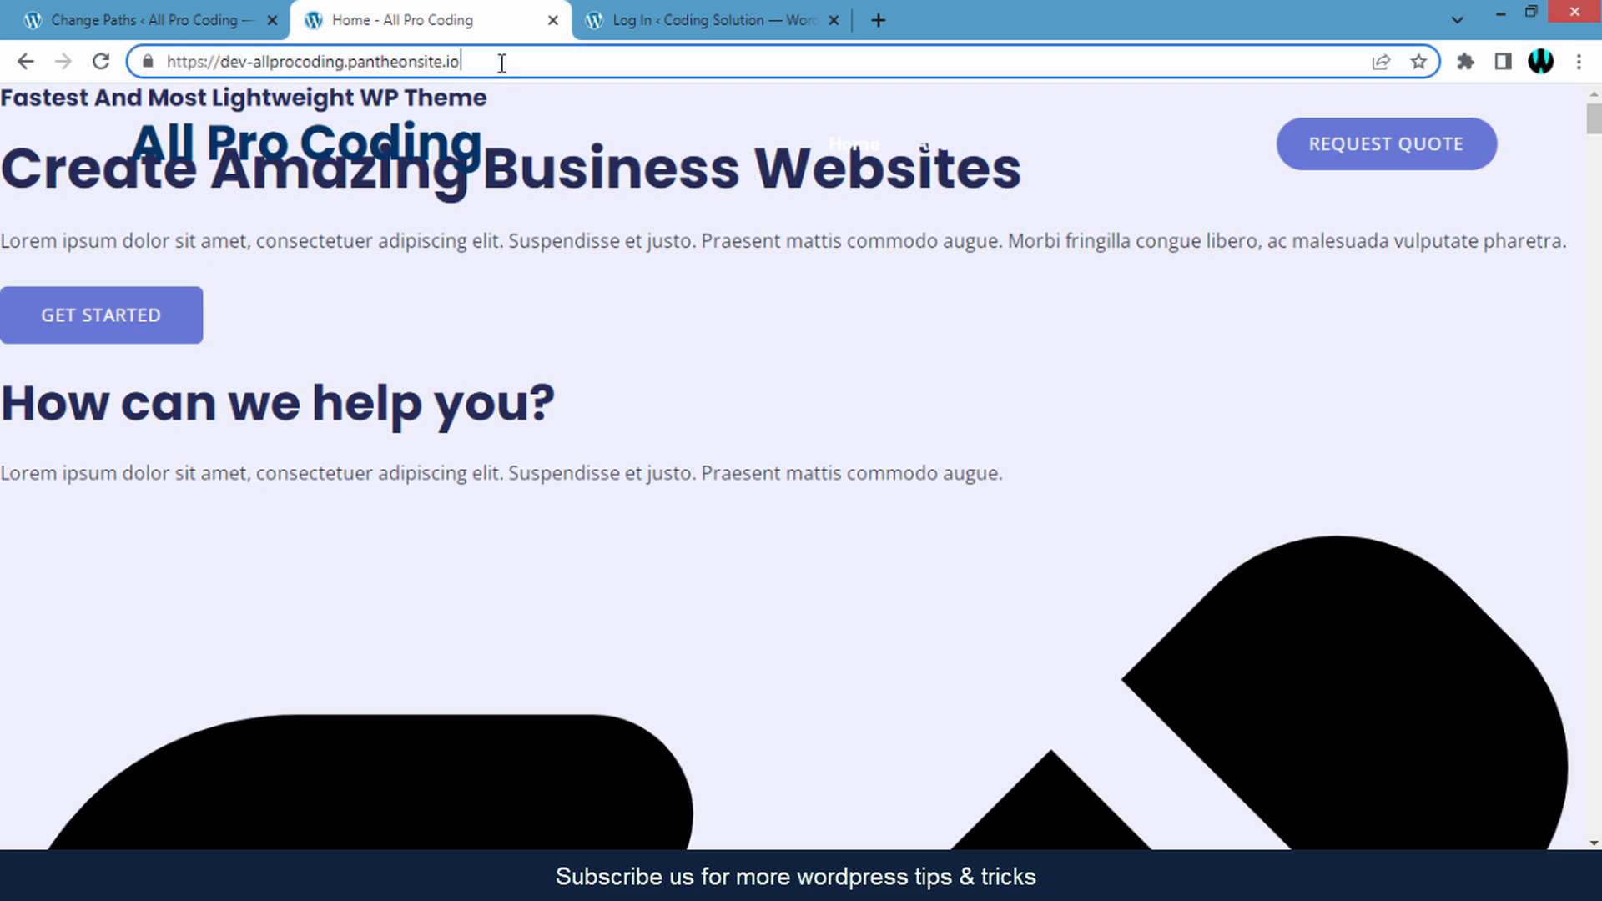
pyautogui.write('/')
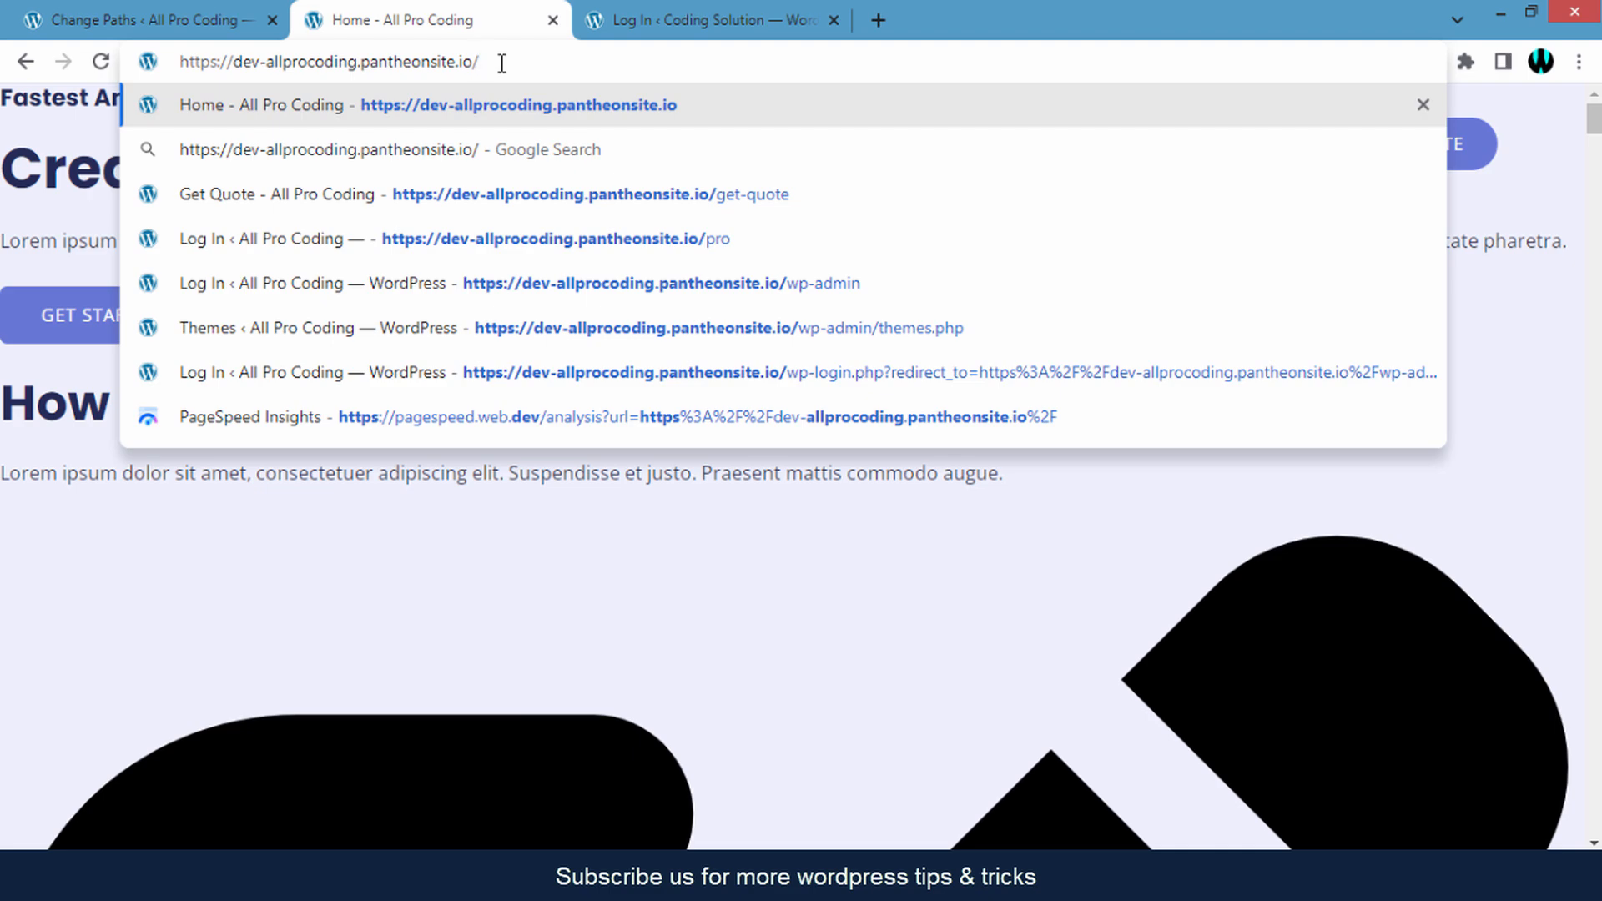
pyautogui.write('wp-login.php')
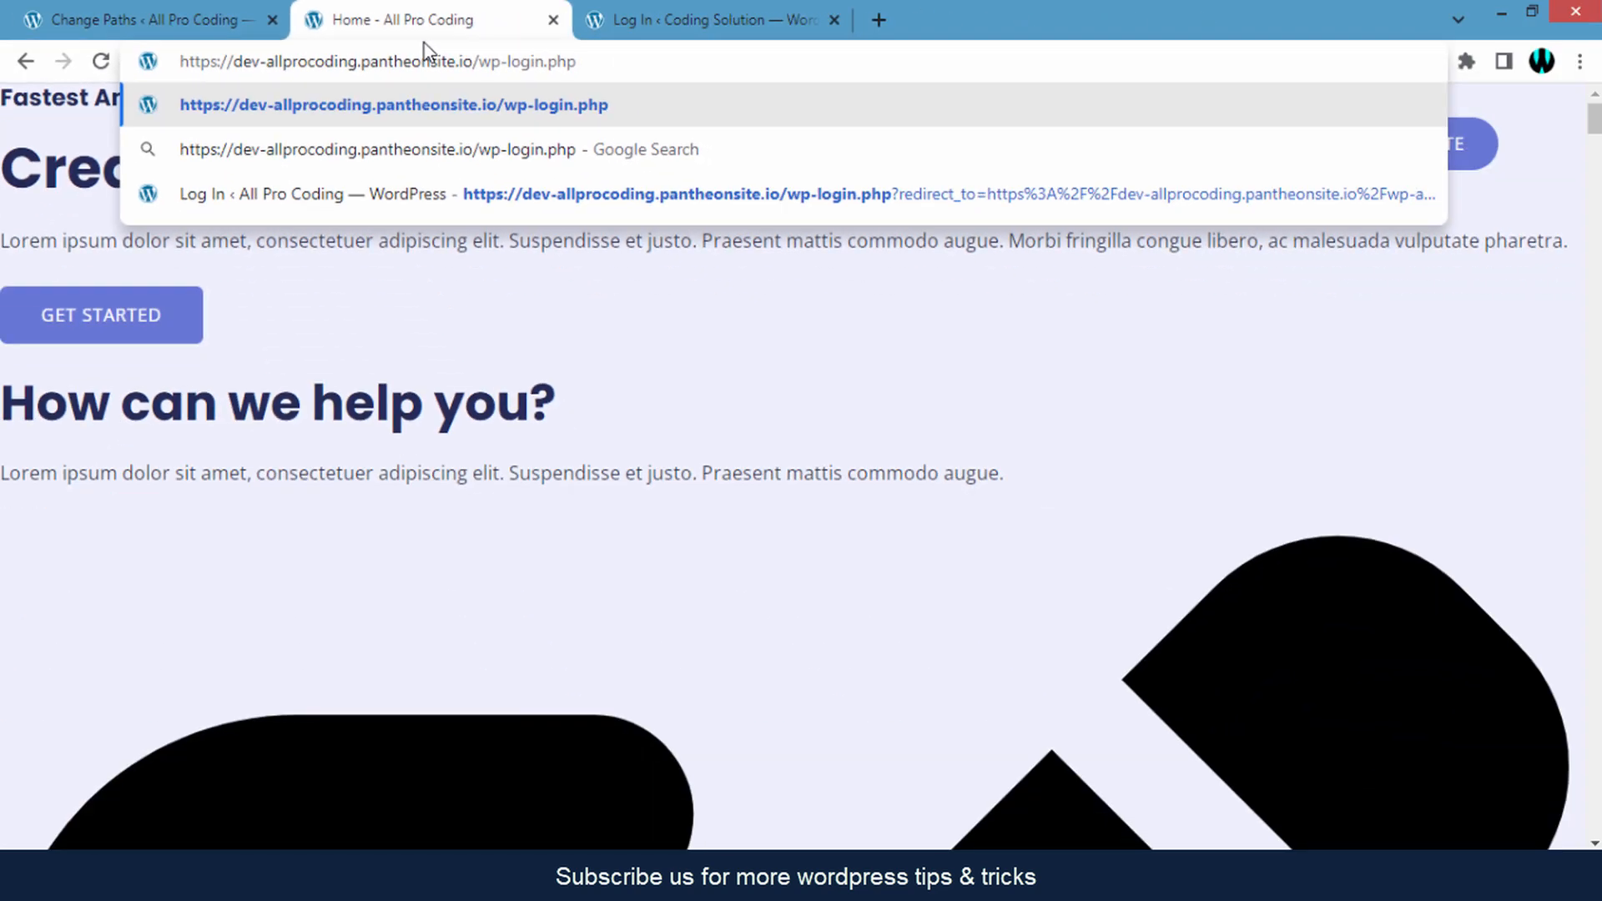
pyautogui.press('Return')
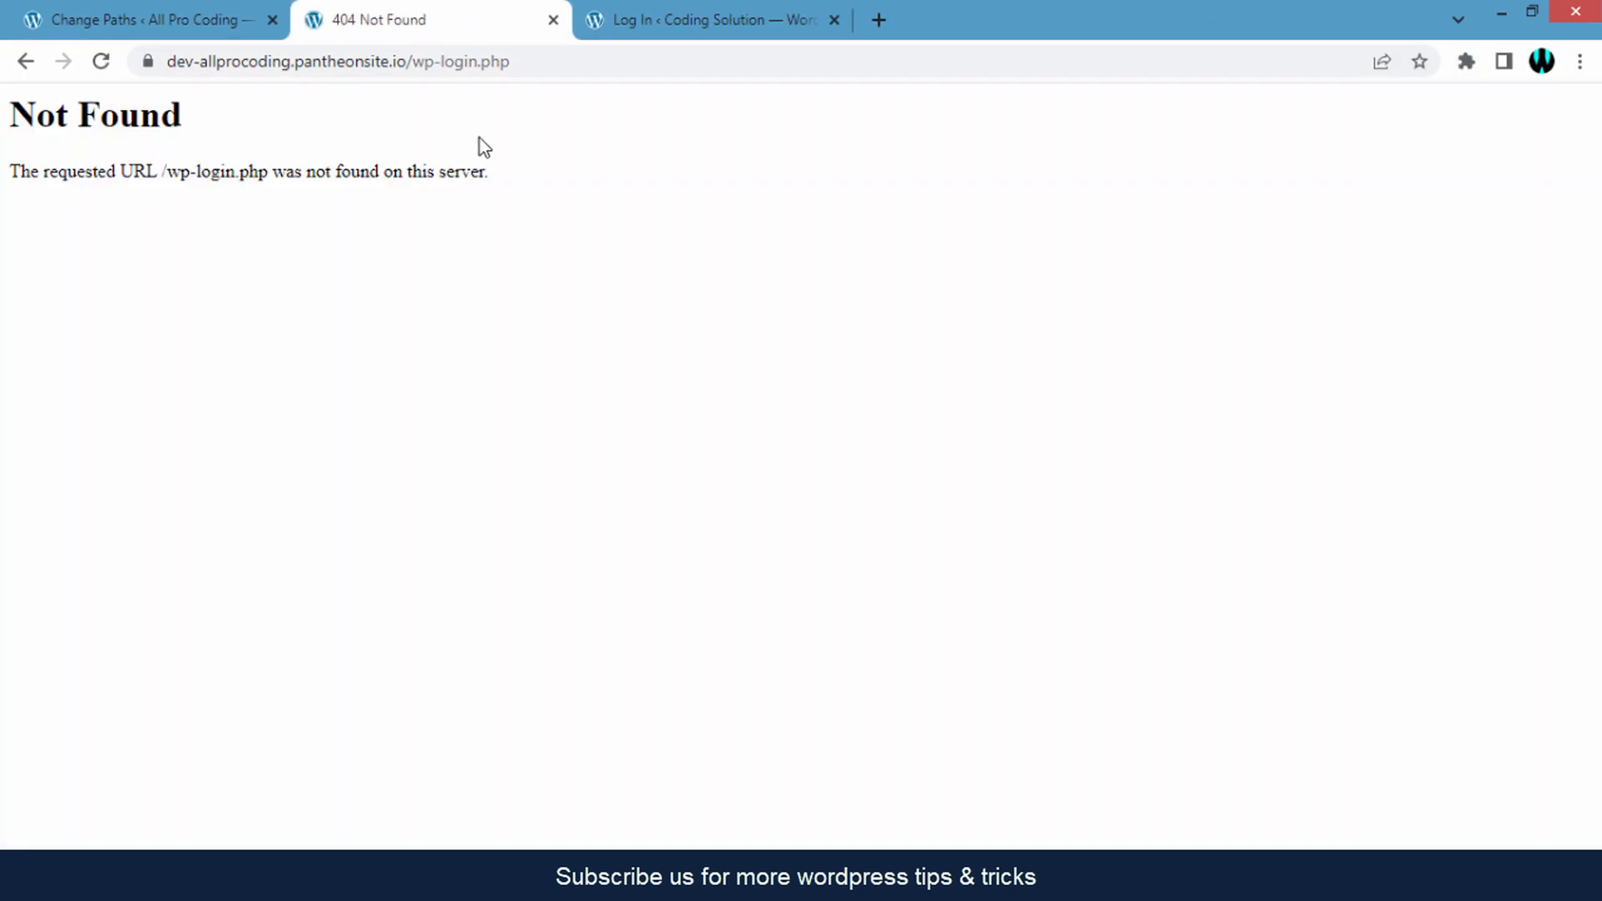
pyautogui.tripleClick(111, 115)
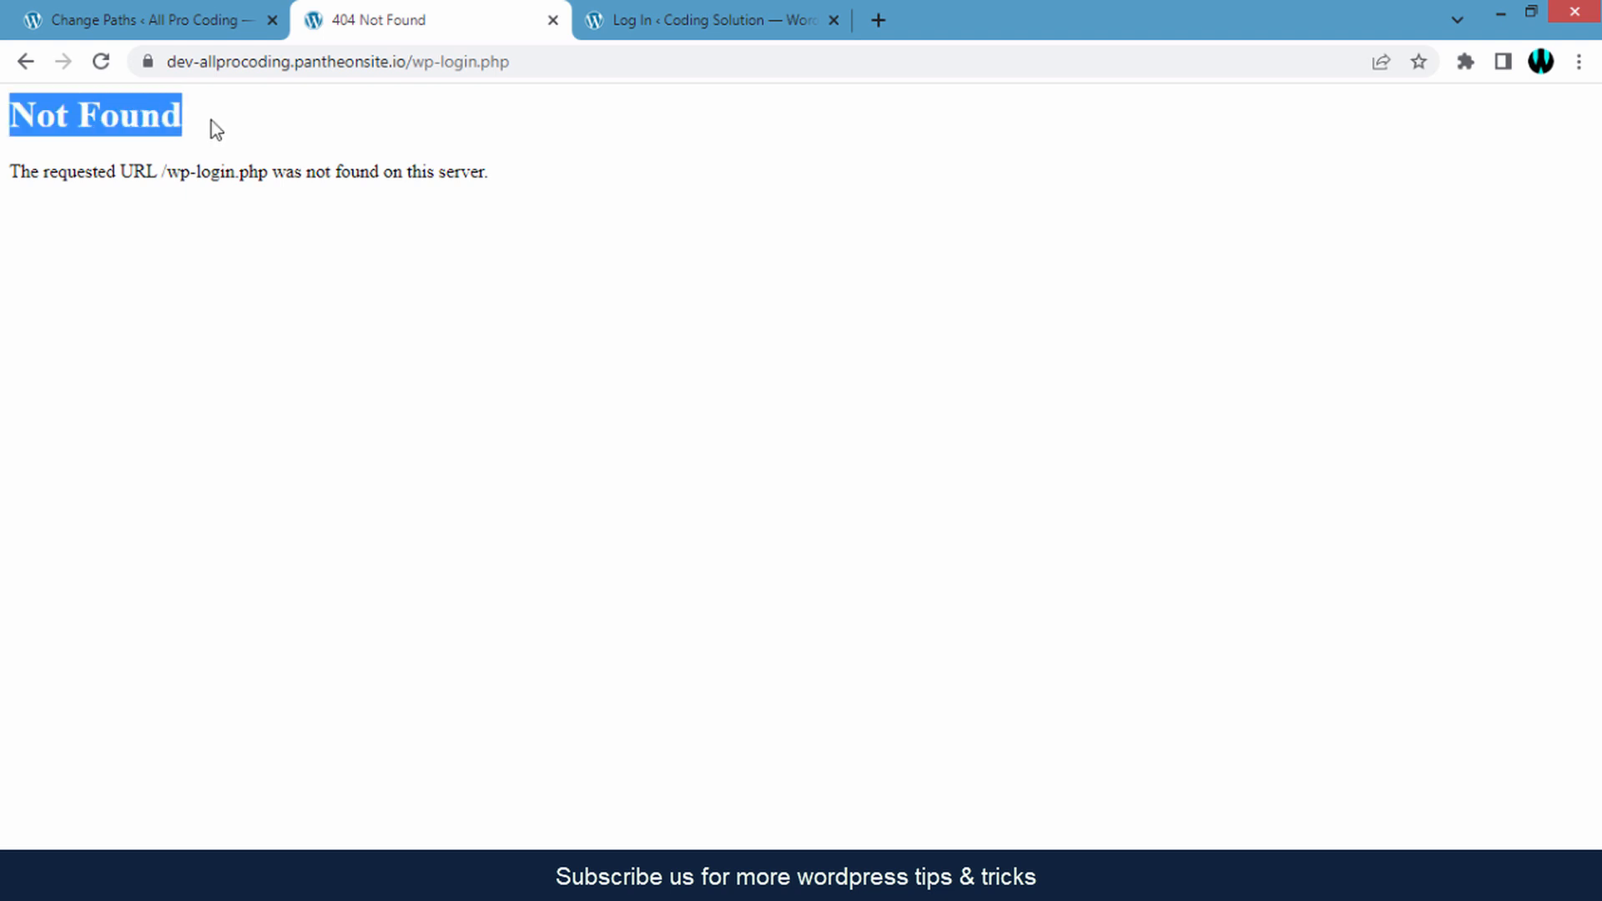
pyautogui.click(212, 120)
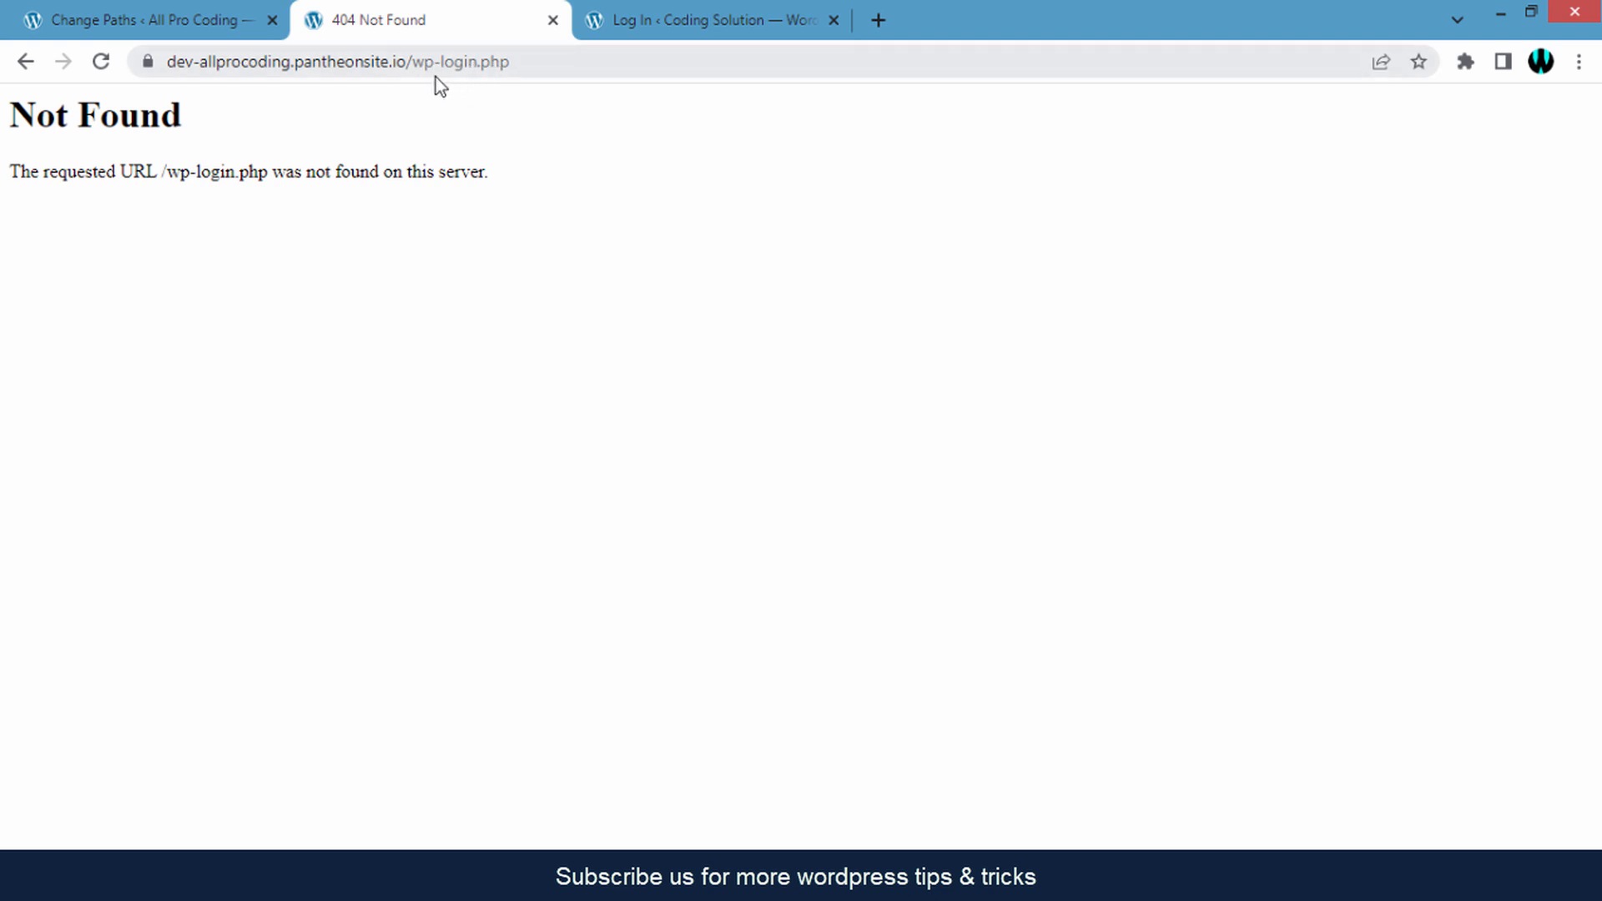
pyautogui.click(527, 65)
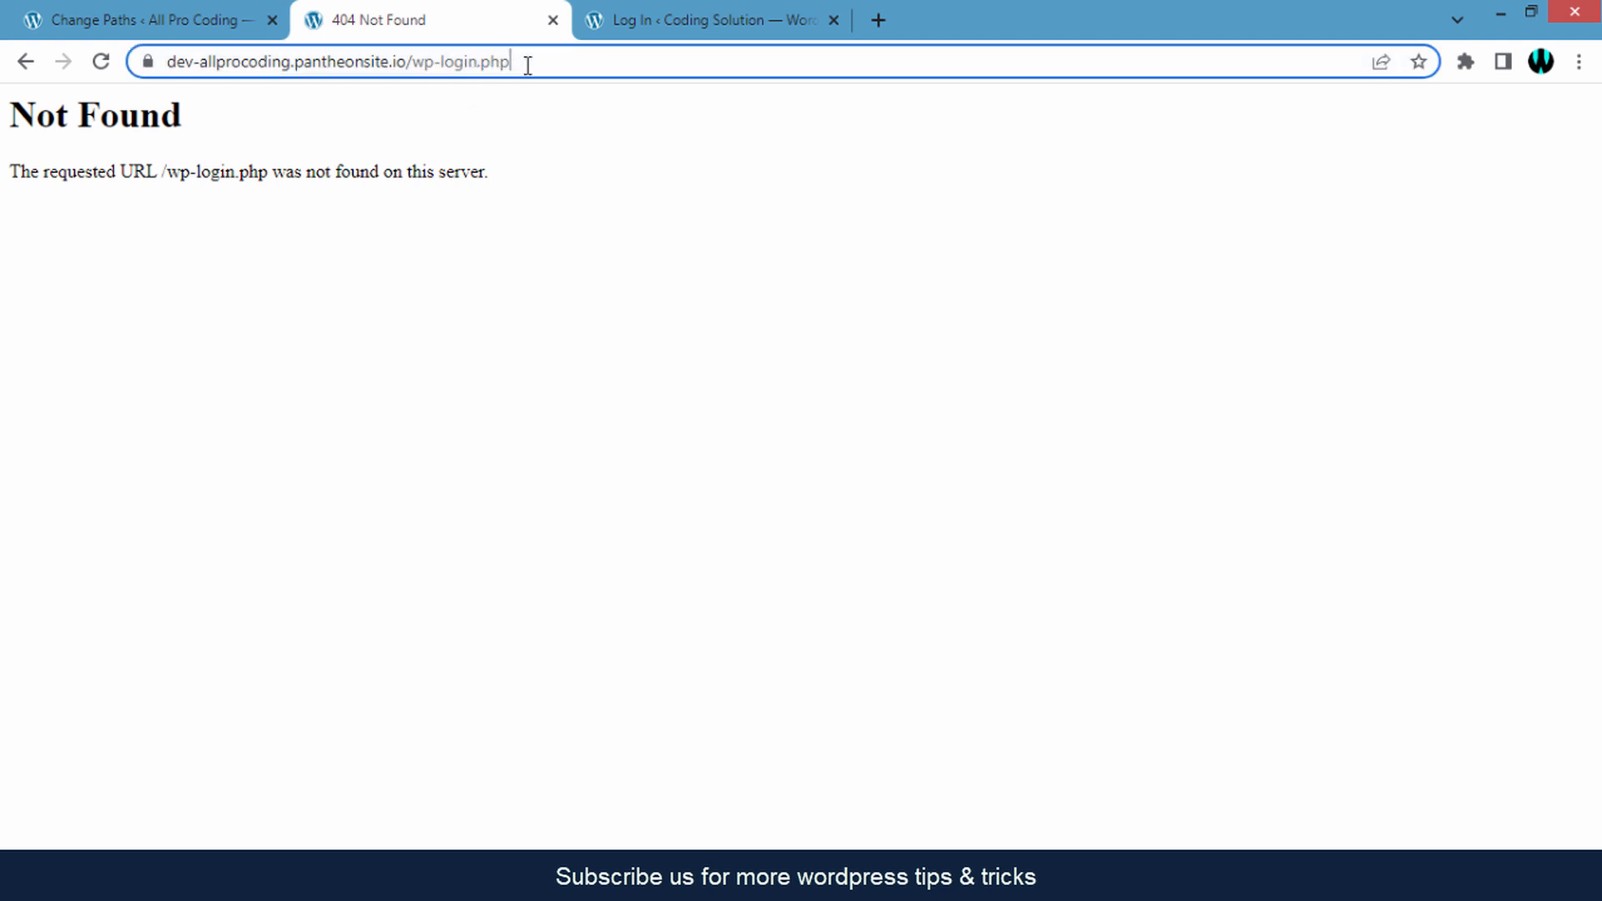
pyautogui.press('Return')
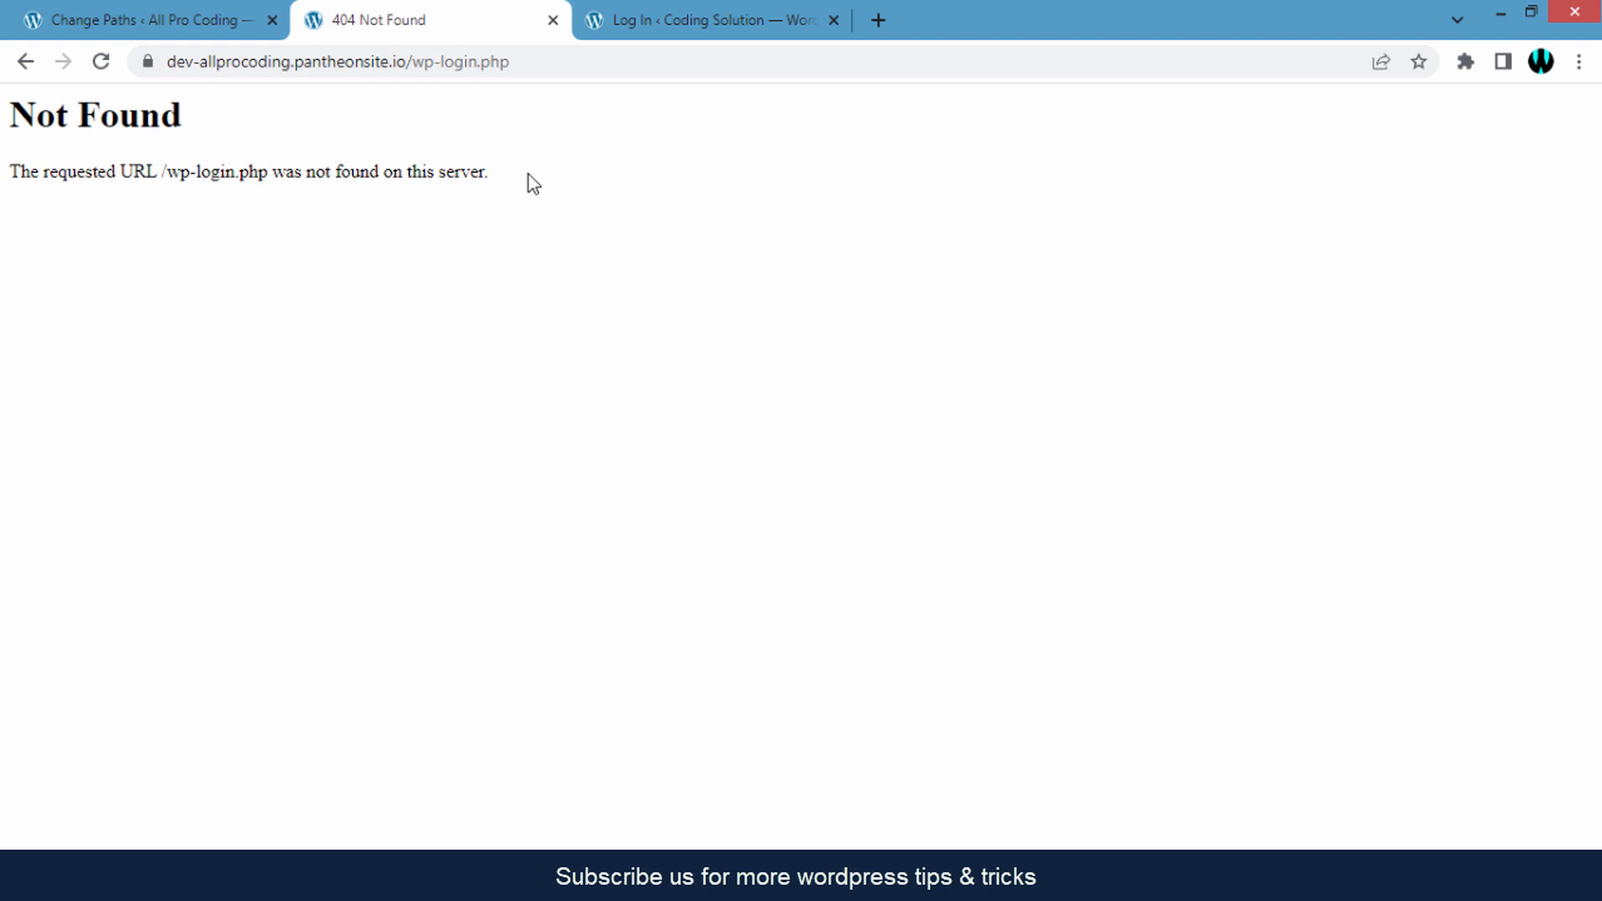
# Replace wp-login.php in the site address with "pro" and load the custom login page to test it.
pyautogui.click(413, 61)
pyautogui.moveTo(413, 62); pyautogui.dragTo(511, 62)
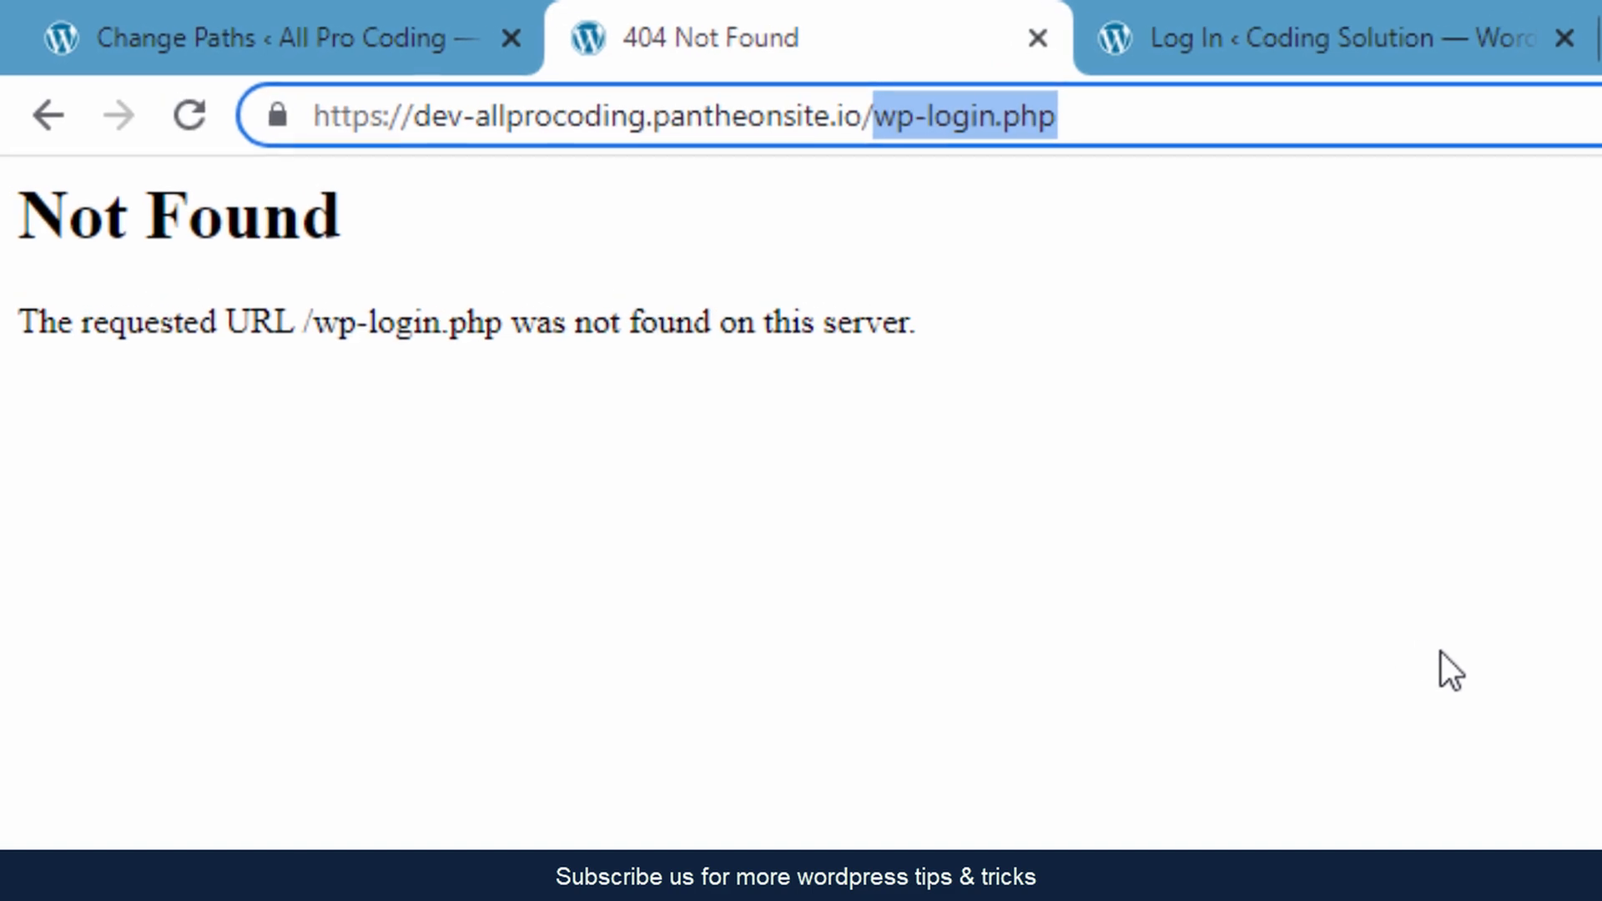
pyautogui.write('pro')
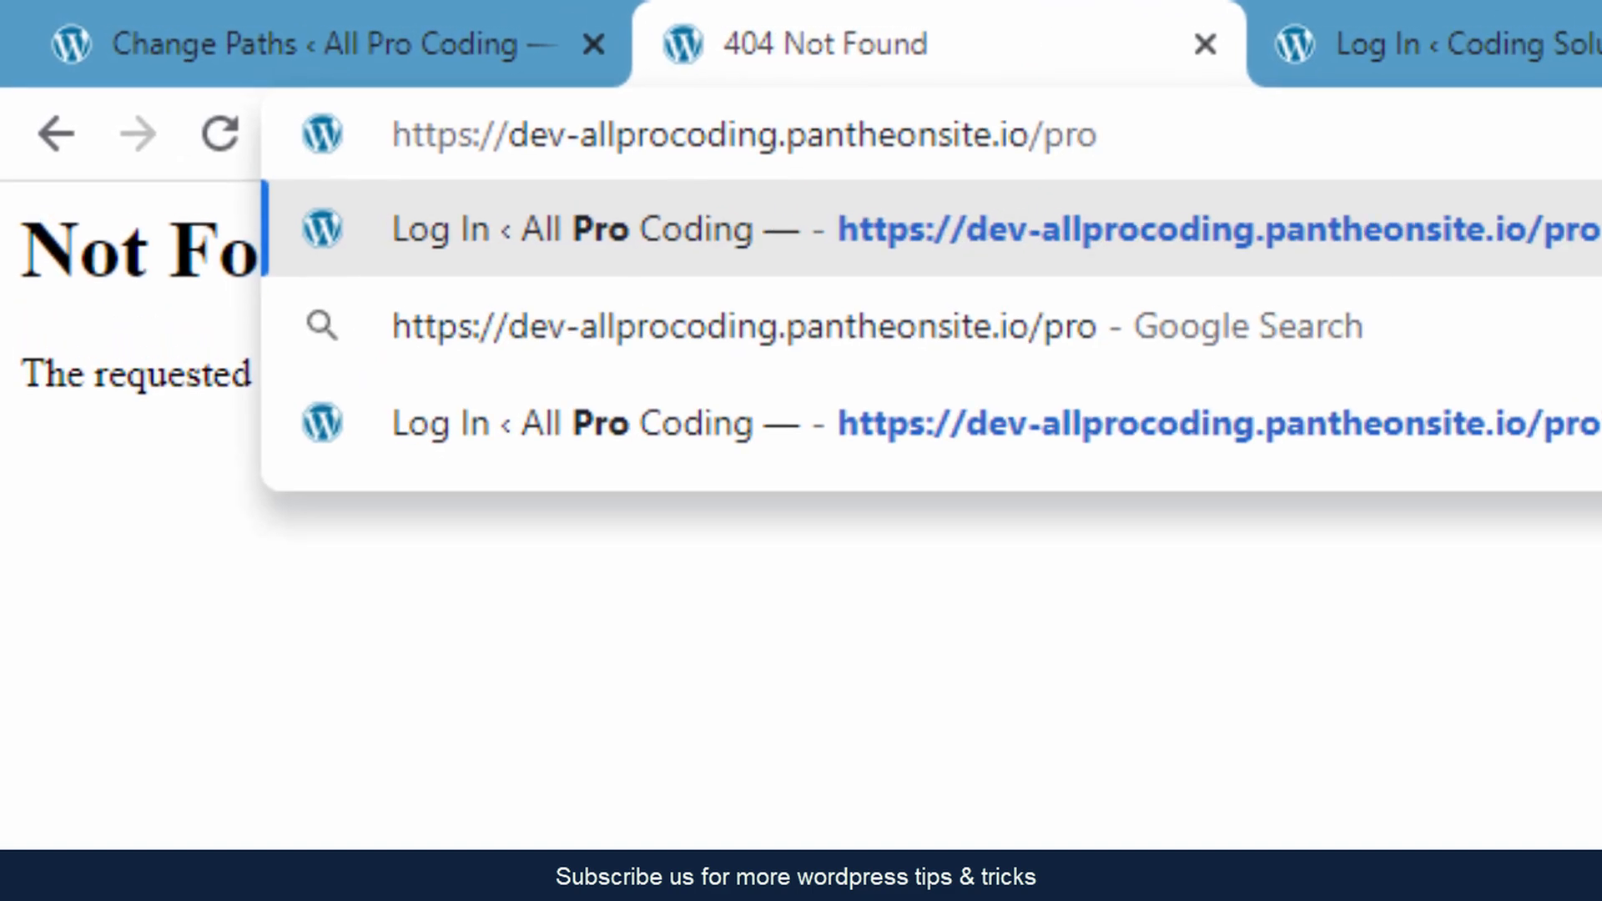
pyautogui.press('Return')
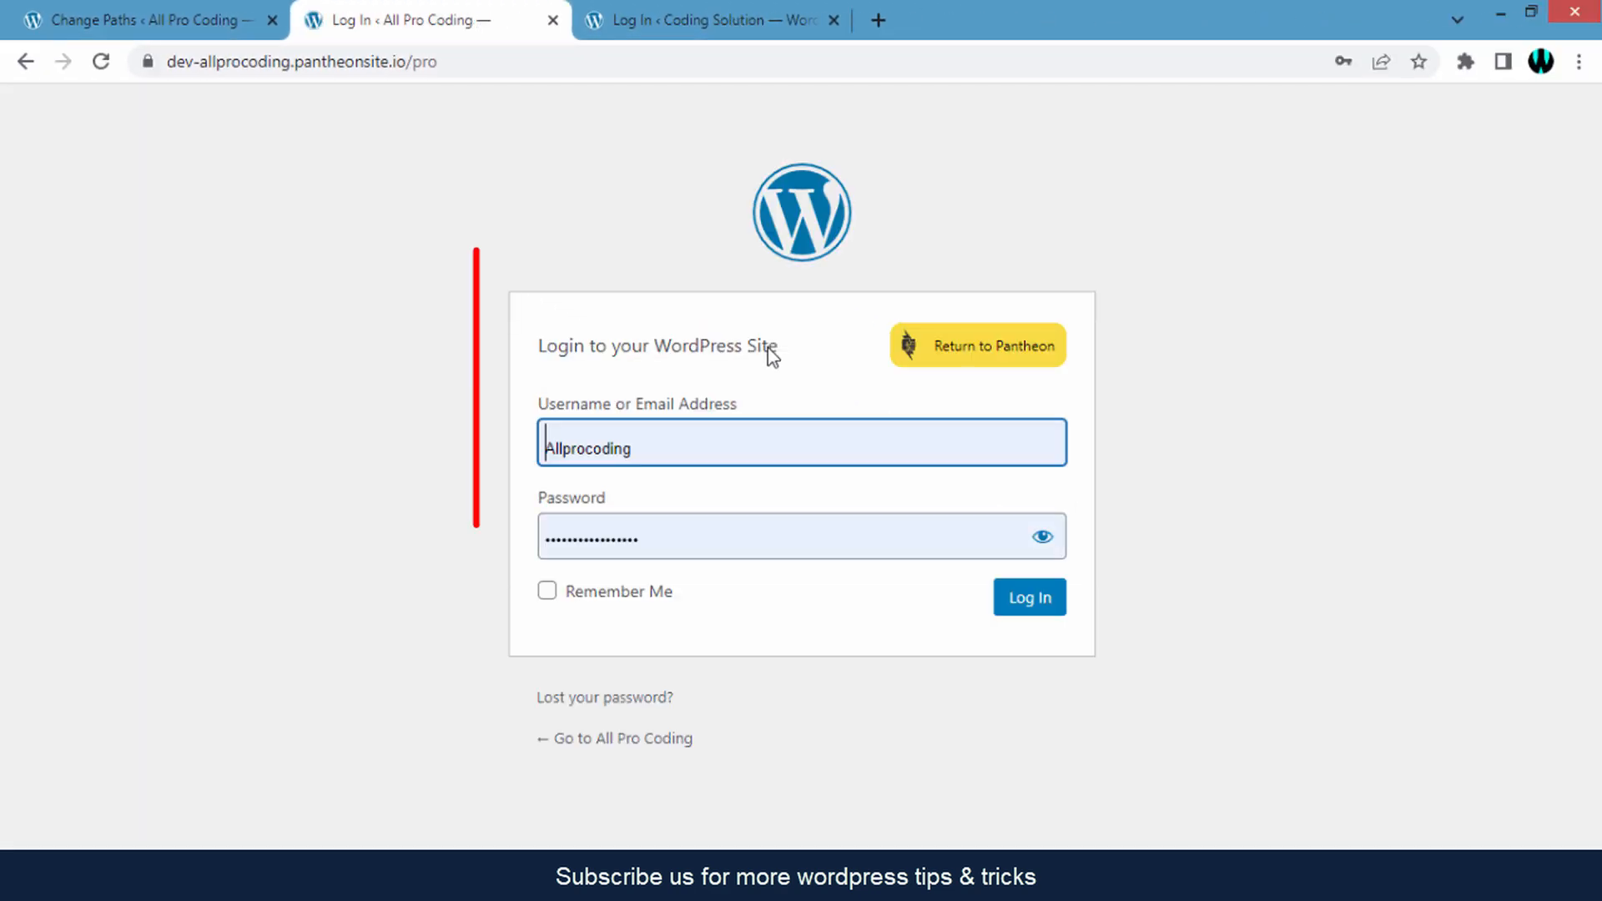
pyautogui.click(478, 349)
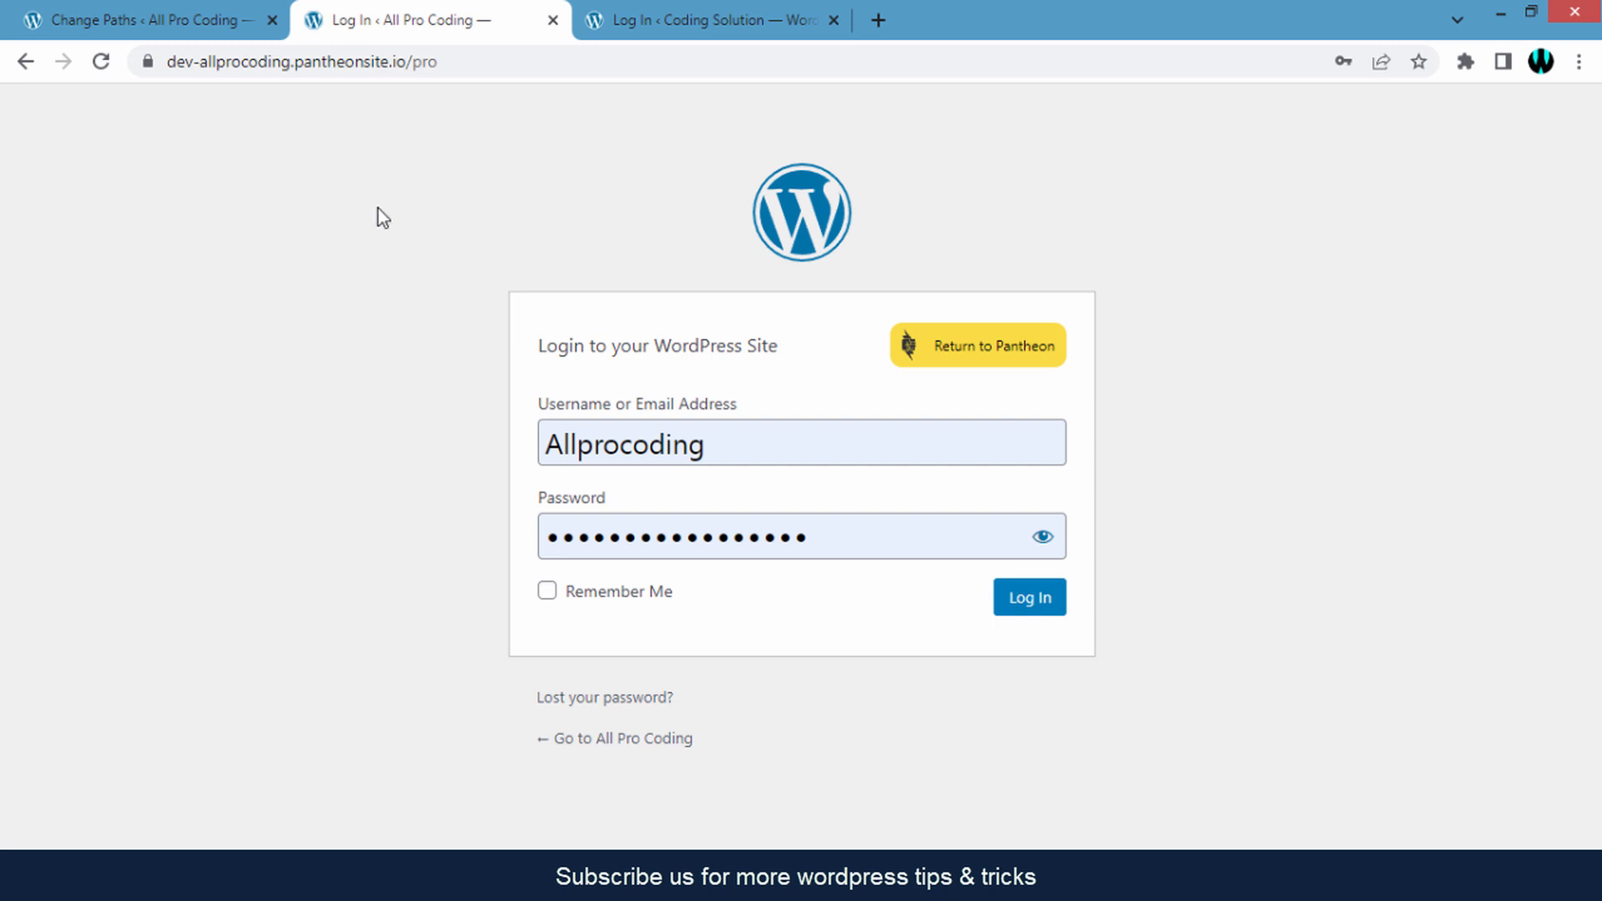
pyautogui.click(487, 64)
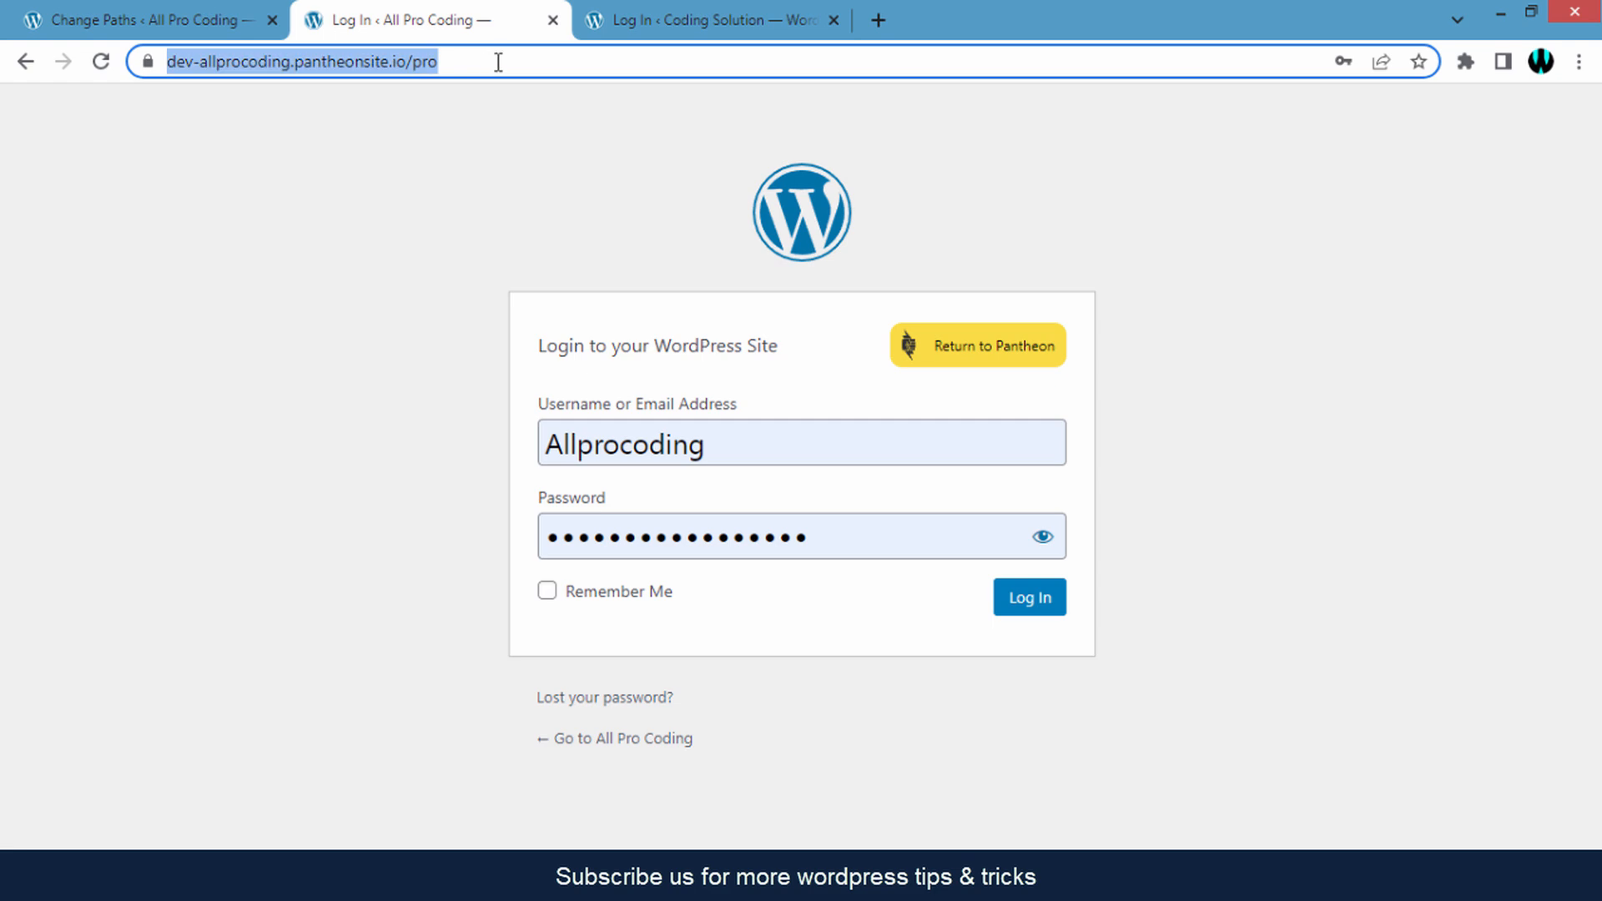
pyautogui.click(498, 62)
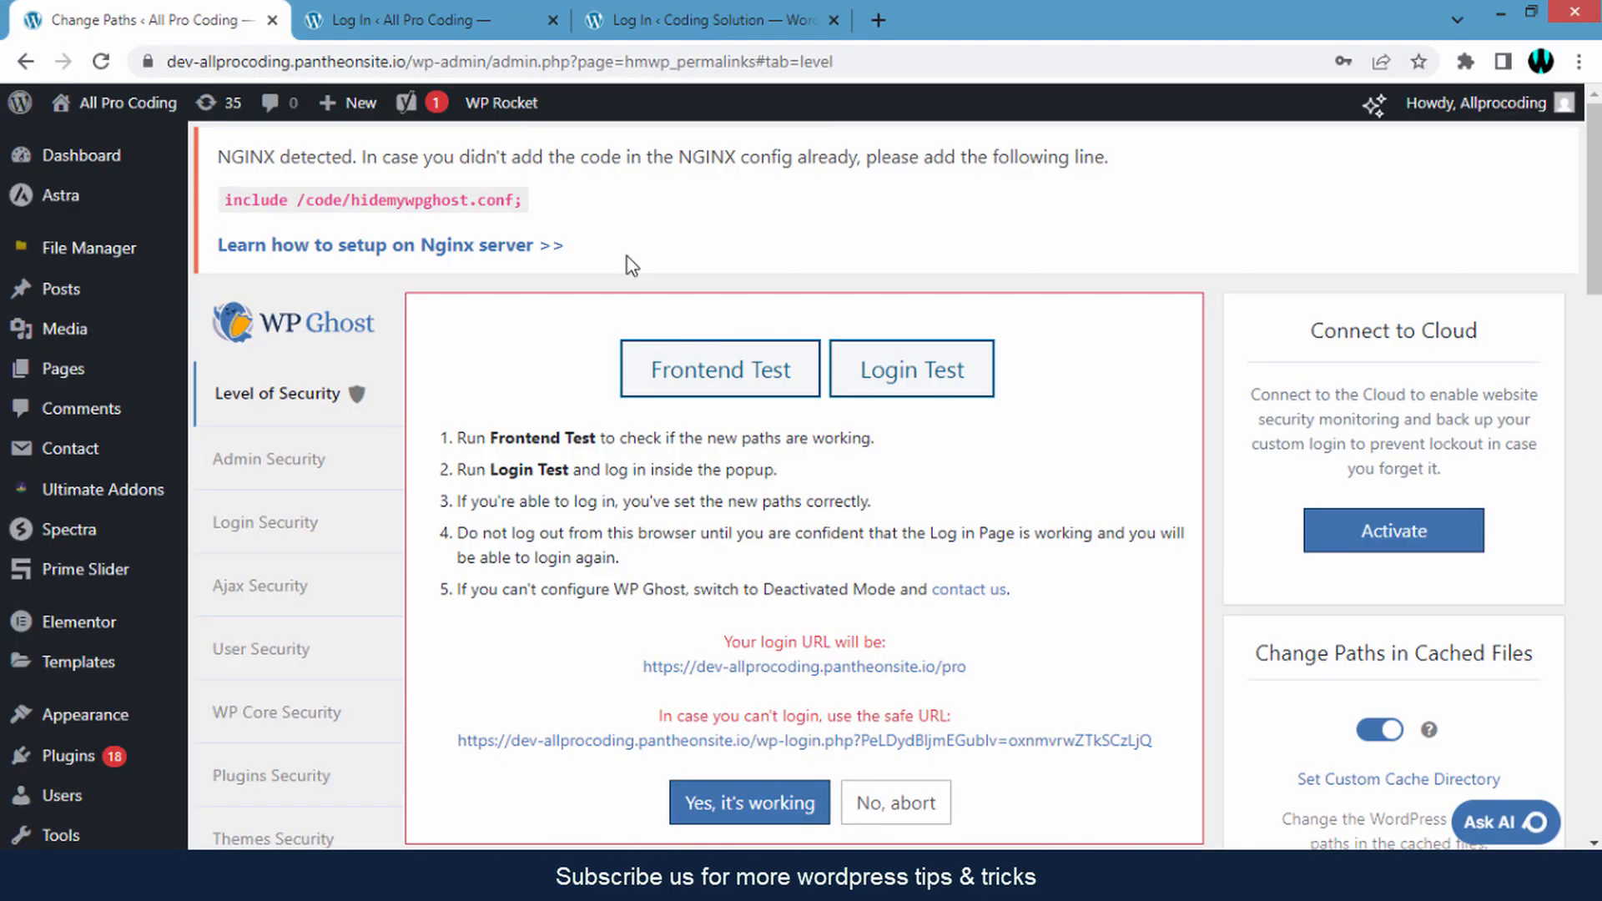
# Review the WP Ghost test instructions and login URLs on the Change Paths page, and open the WordPress Dashboard.
pyautogui.scroll(-5, 632, 265)
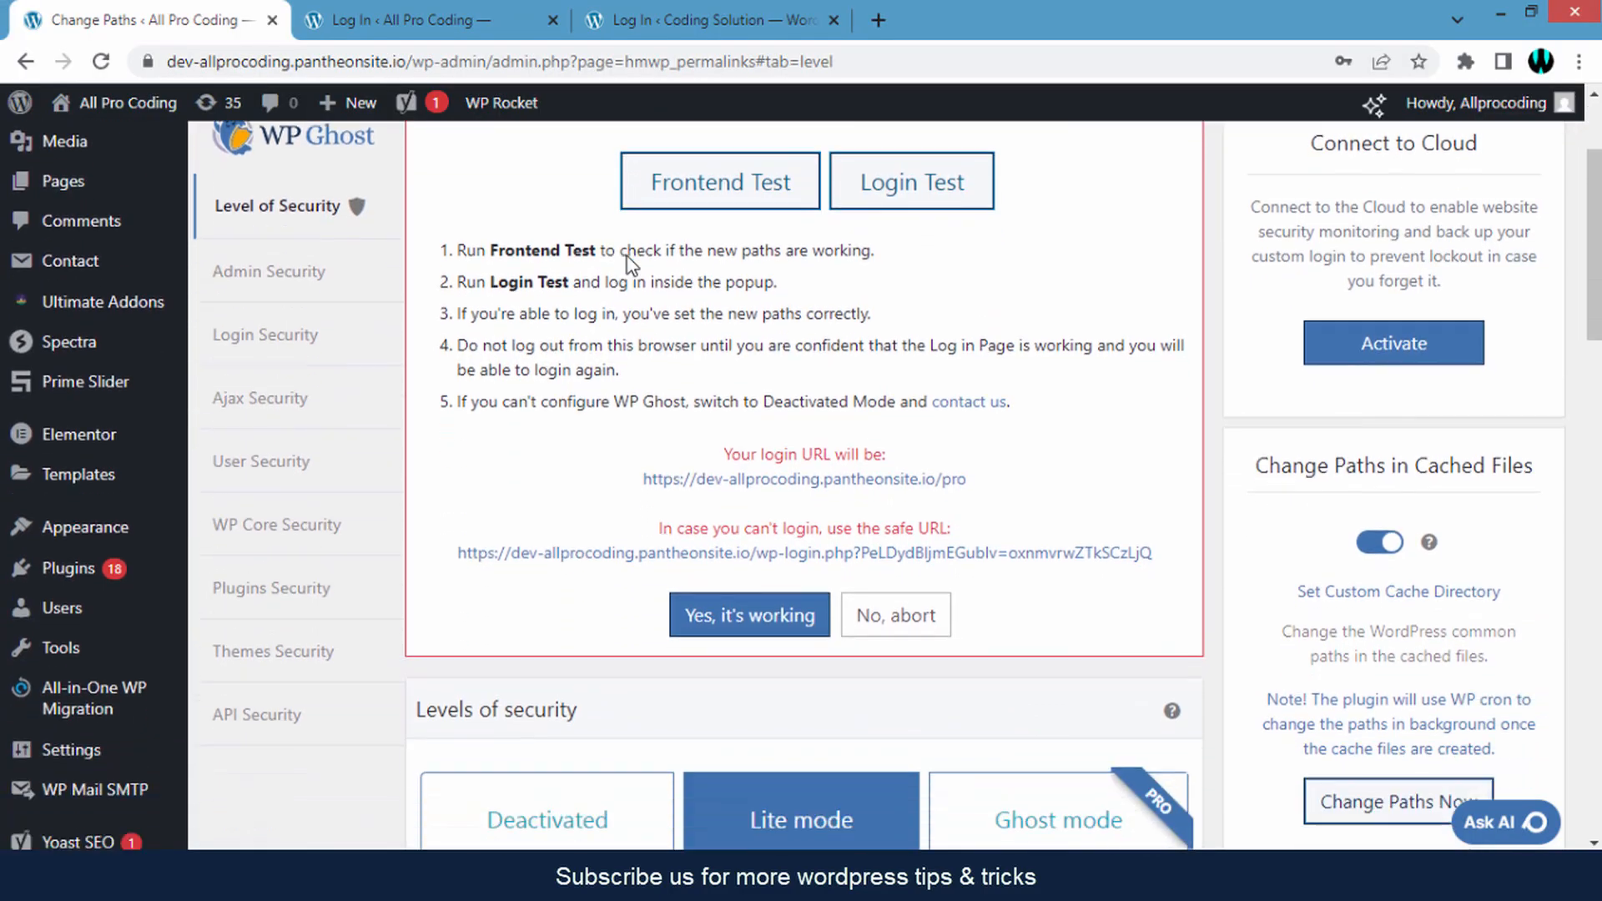
pyautogui.scroll(5, 586, 357)
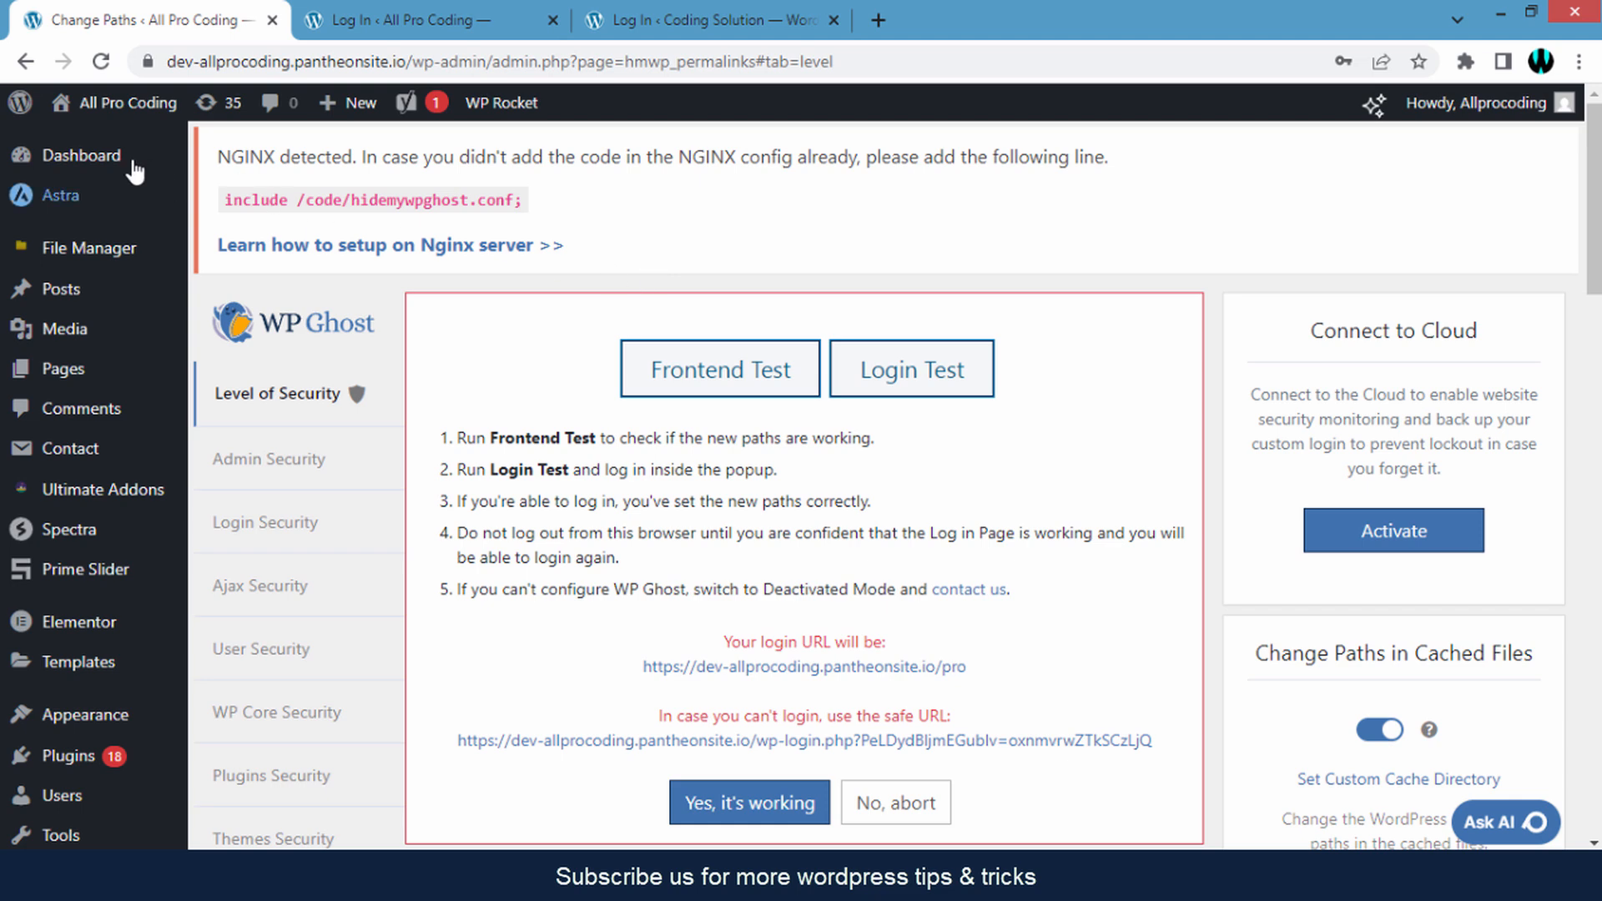
pyautogui.click(81, 155)
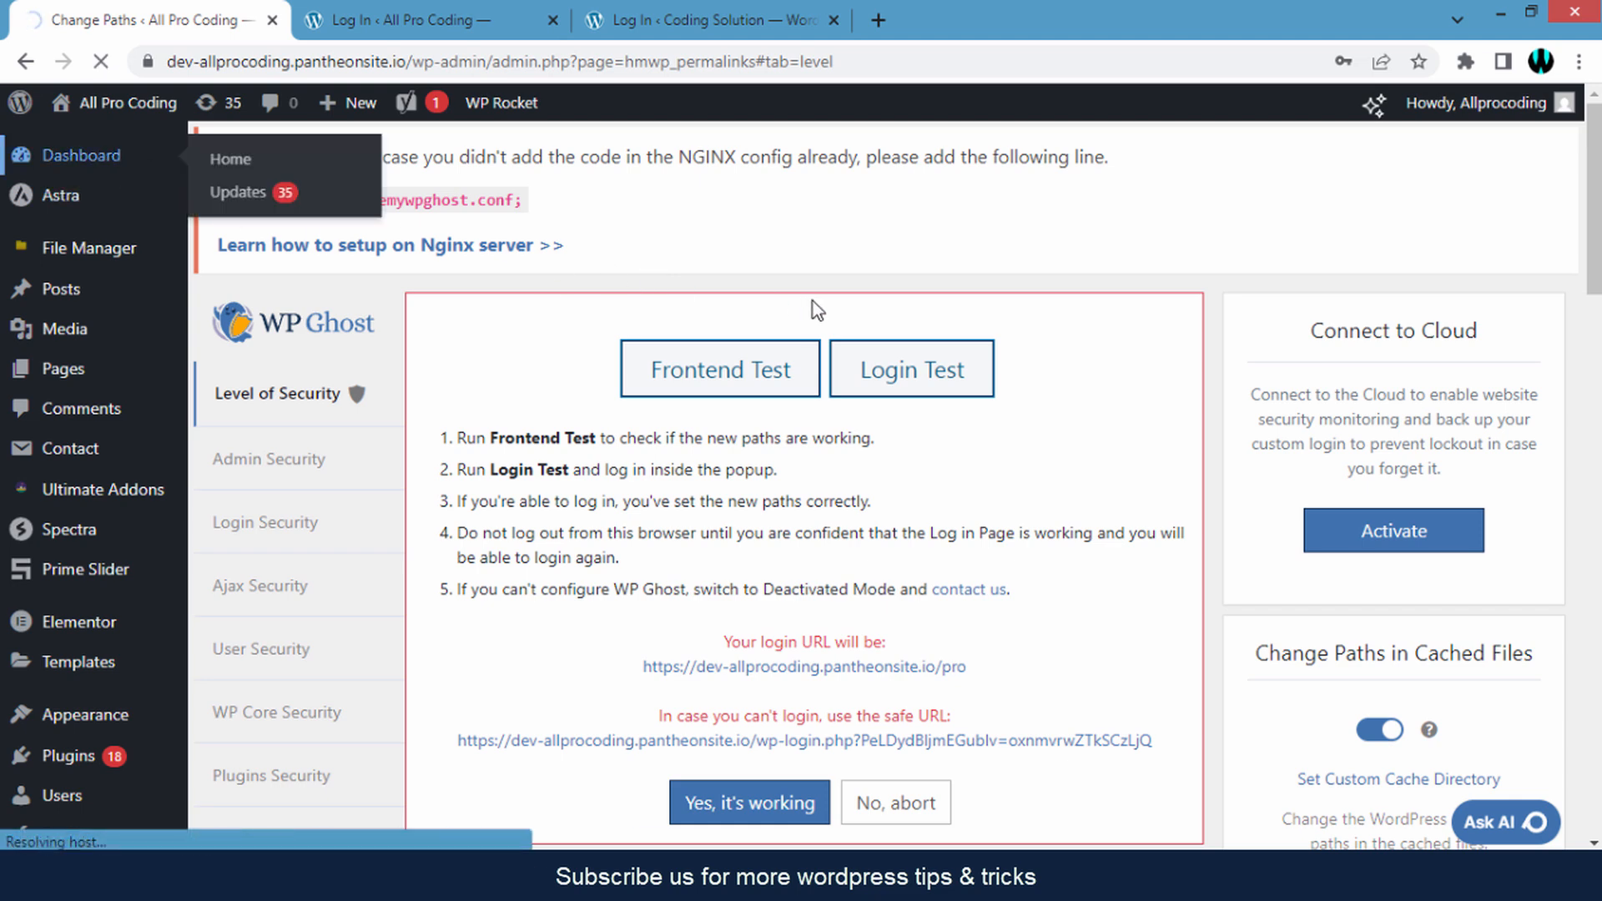